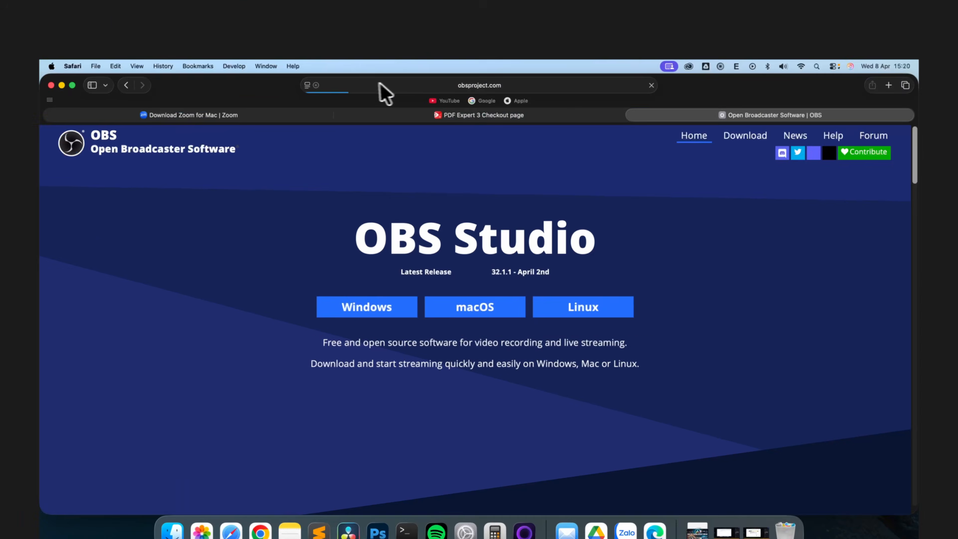
Step: Download the macOS (Apple Silicon) version of OBS Studio from obsproject.com
{"action": "left_click", "coordinate": [378, 32]}
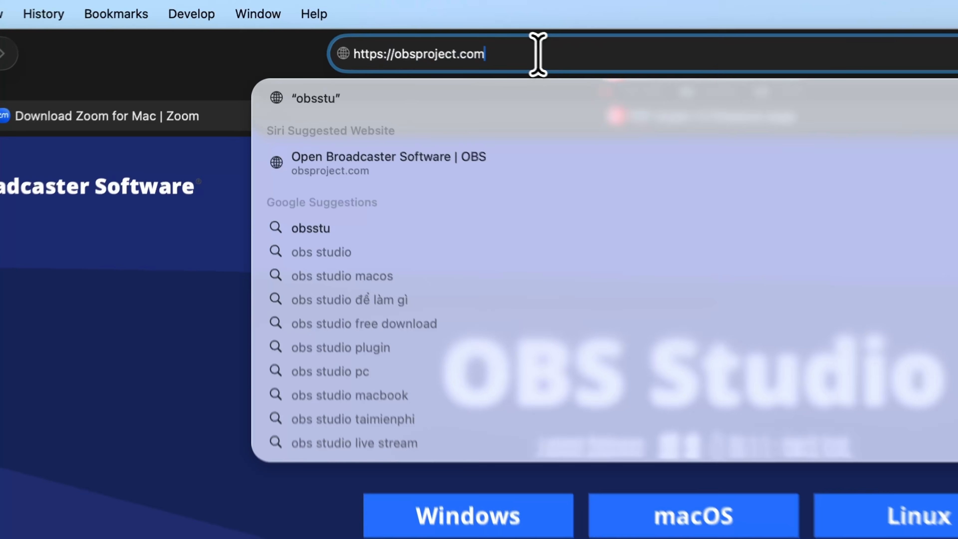
{"action": "left_click_drag", "start_coordinate": [398, 59], "coordinate": [540, 60]}
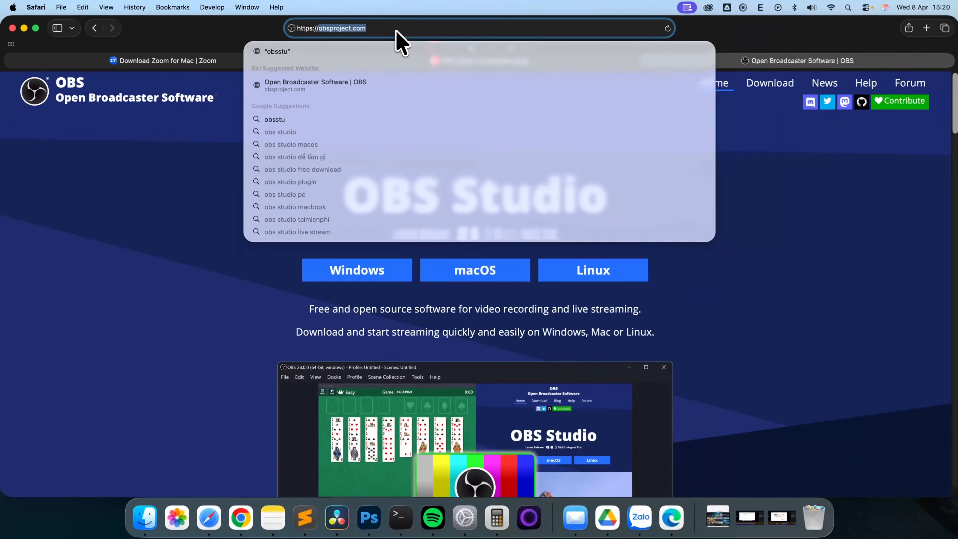
{"action": "left_click", "coordinate": [759, 175]}
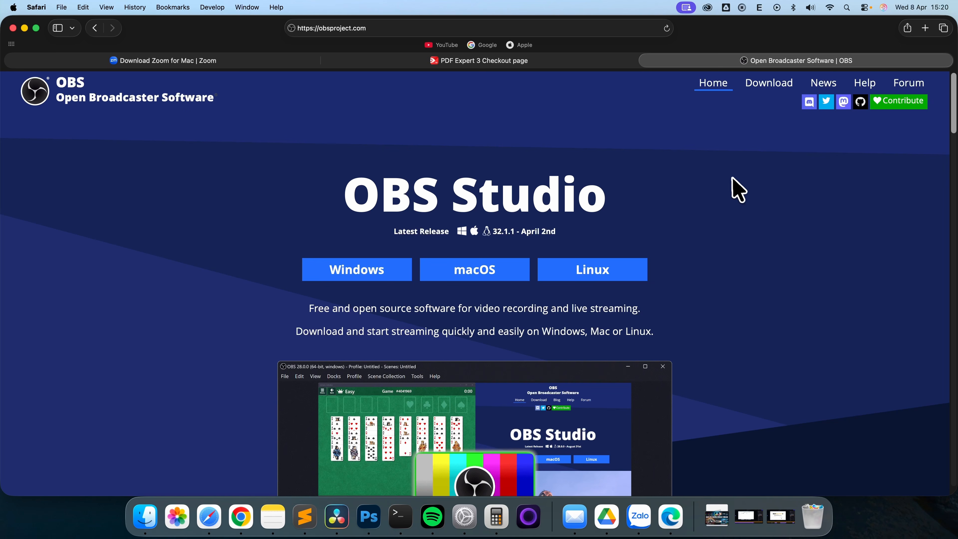
{"action": "left_click", "coordinate": [471, 279]}
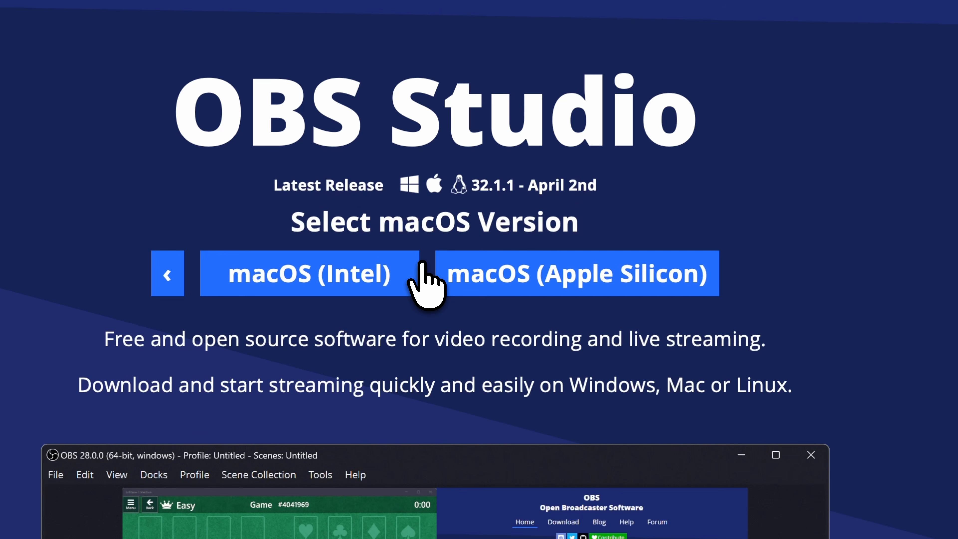
{"action": "left_click", "coordinate": [537, 274]}
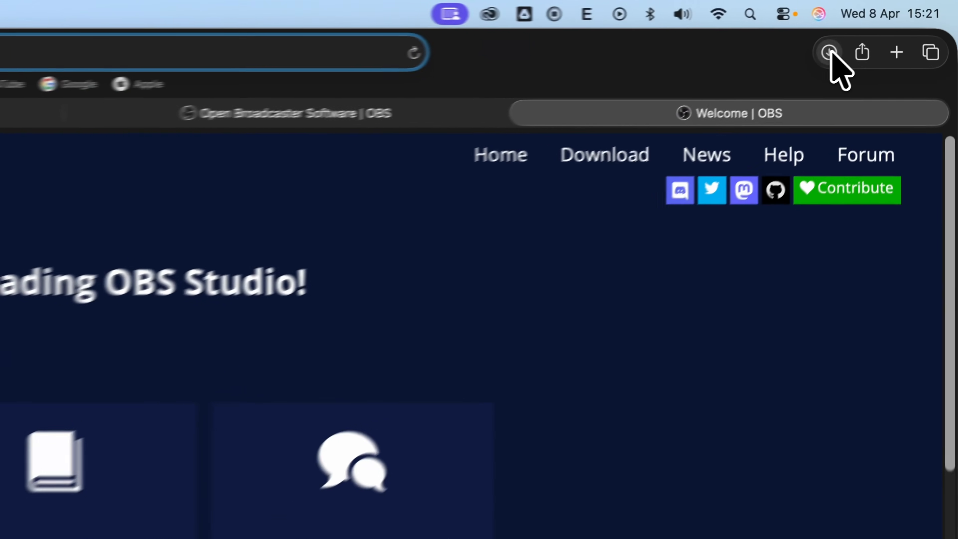
Step: Open the downloaded obs-studio-32.1.1-macos-apple.dmg and copy OBS.app into the Applications folder, then close the installer window
{"action": "left_click", "coordinate": [887, 27]}
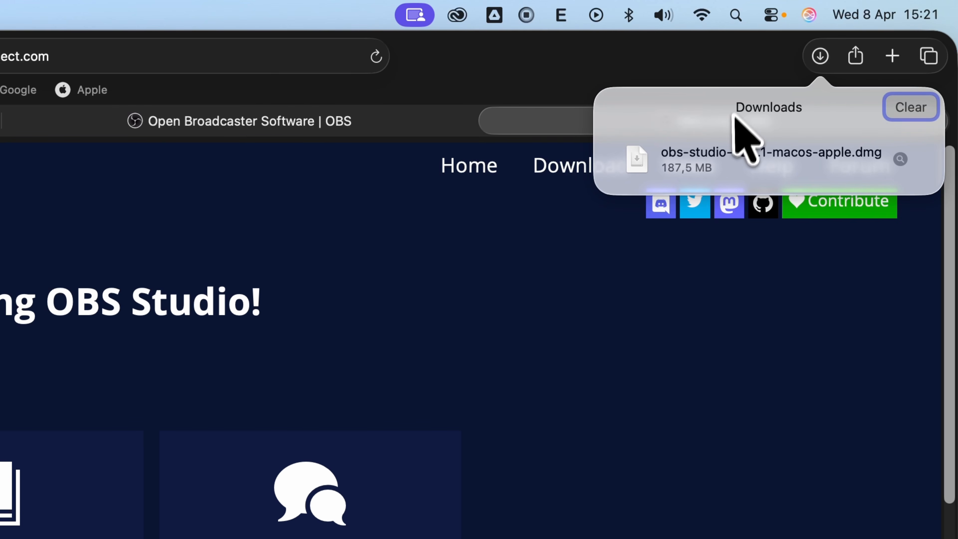
{"action": "left_click", "coordinate": [702, 166]}
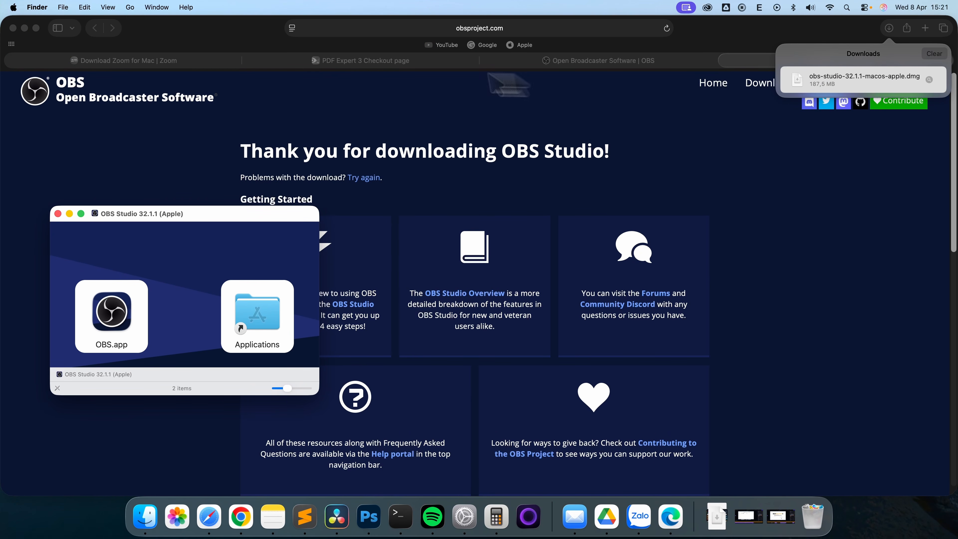
{"action": "key", "text": "super+alt+h"}
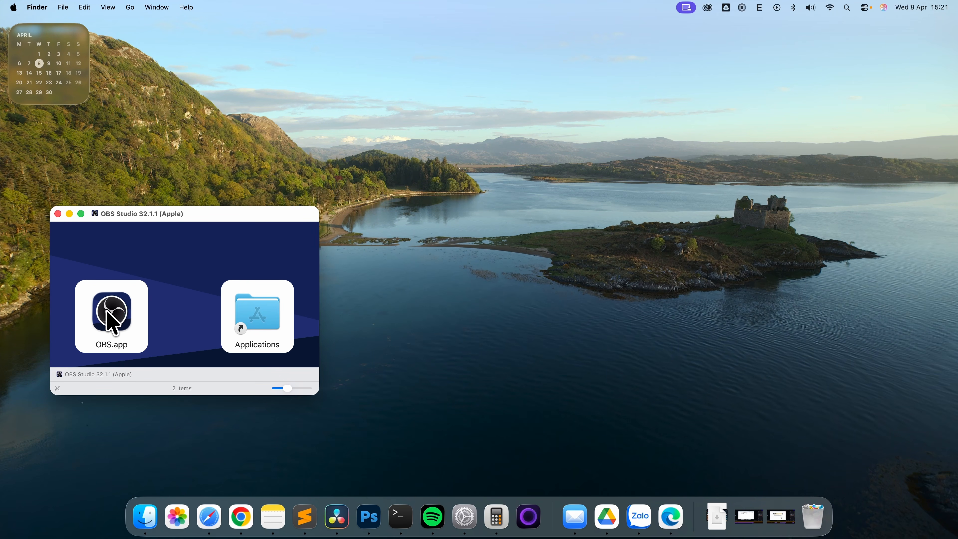
{"action": "left_click_drag", "start_coordinate": [110, 321], "coordinate": [246, 309]}
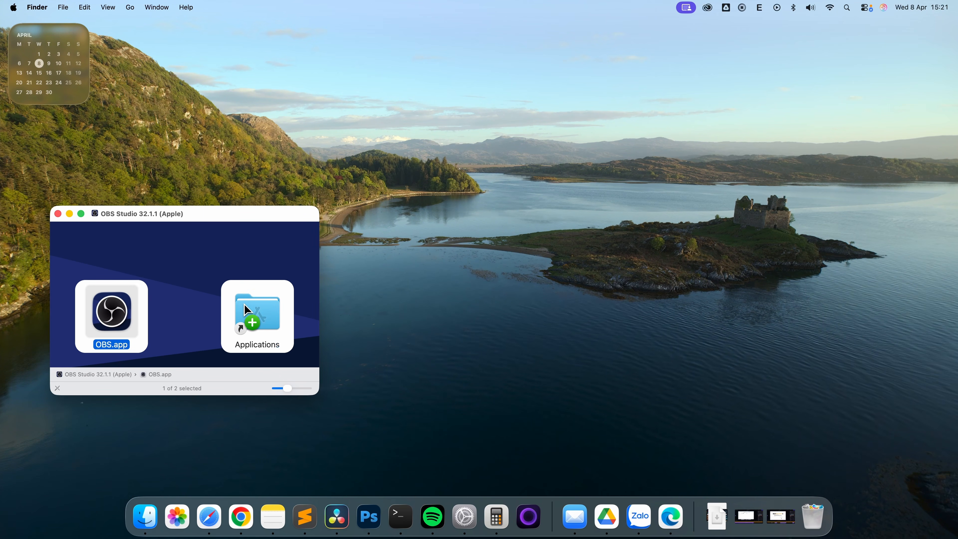
{"action": "left_click", "coordinate": [58, 213]}
Step: Eject the OBS Studio 32.1.1 (Apple) disk image in a new Finder window and close the window
{"action": "key", "text": "super+n"}
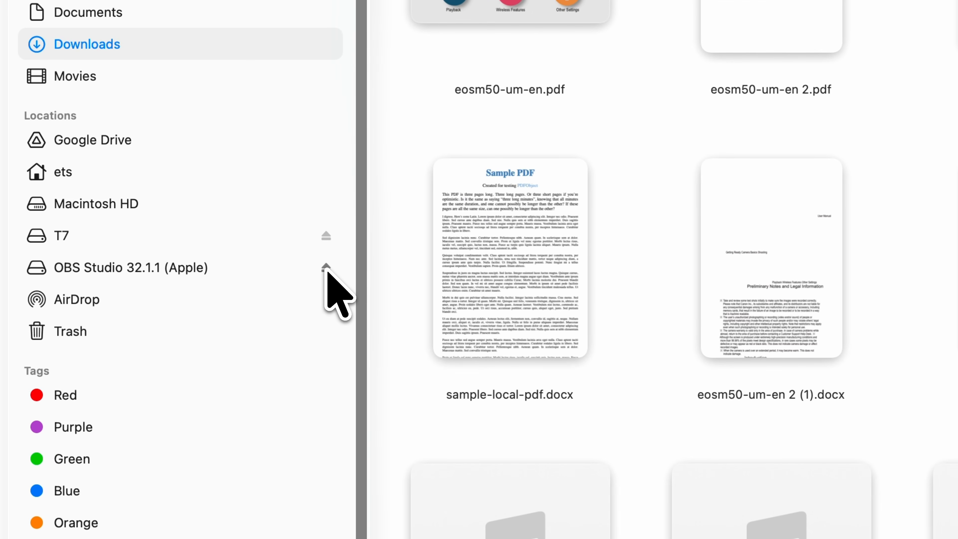
{"action": "left_click", "coordinate": [326, 268]}
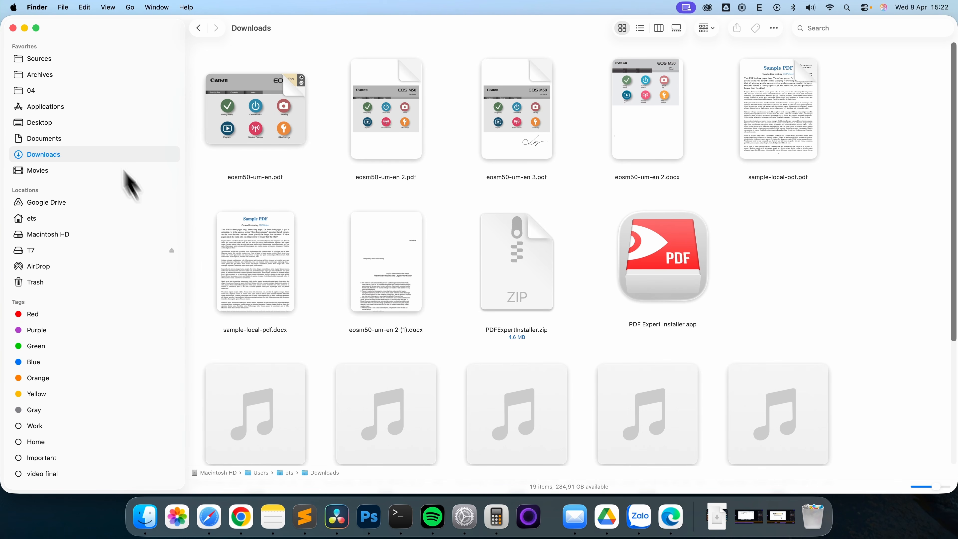
{"action": "left_click", "coordinate": [13, 28]}
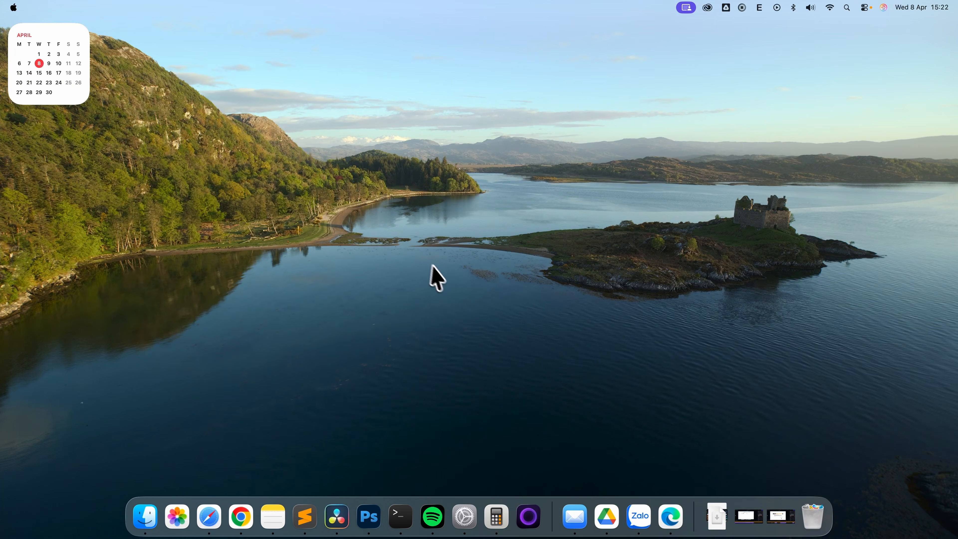
Step: Find OBS among the installed applications and launch it, confirming that the downloaded app may open
{"action": "key", "text": "super+1"}
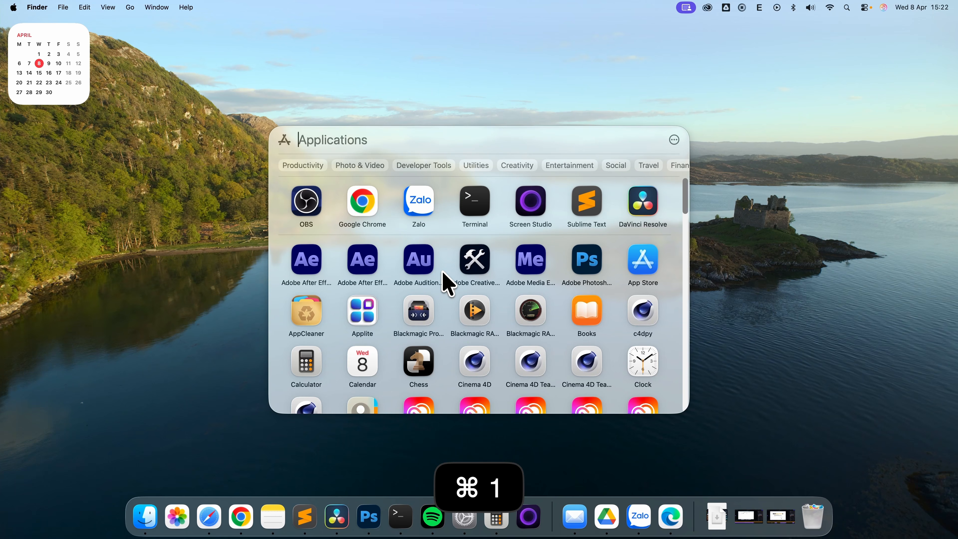
{"action": "type", "text": "obs"}
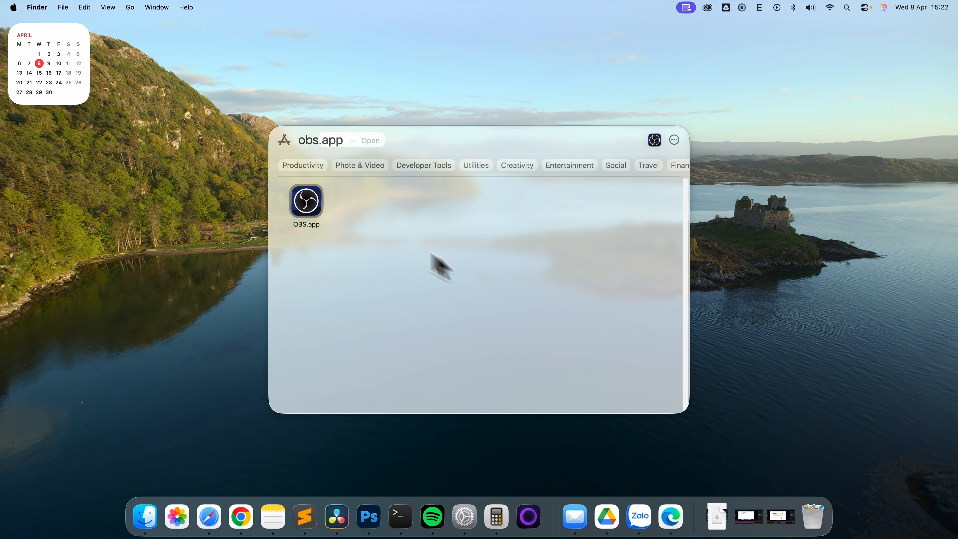
{"action": "left_click", "coordinate": [305, 200]}
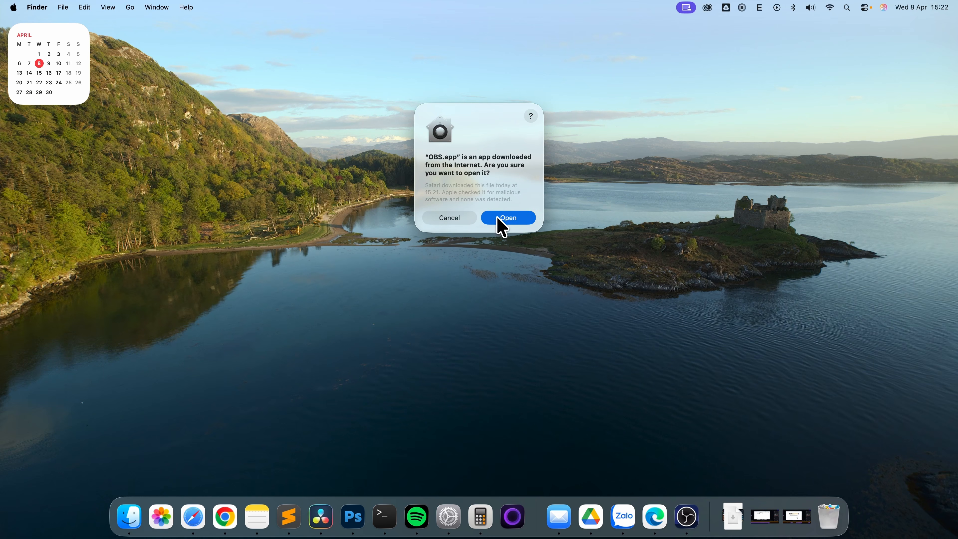
{"action": "left_click", "coordinate": [492, 219]}
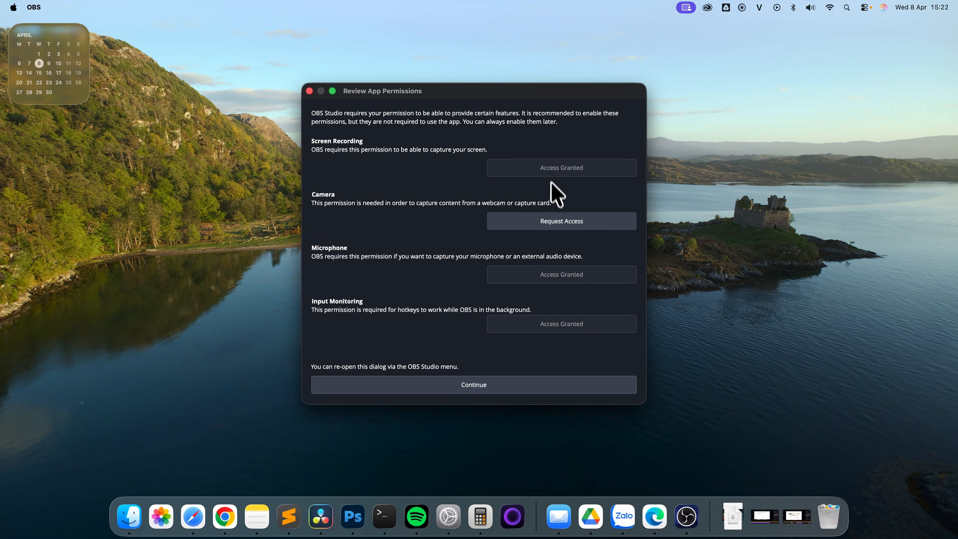
Step: Grant OBS camera access, finish the permissions review and open the System Settings for the new camera extension
{"action": "left_click", "coordinate": [555, 223]}
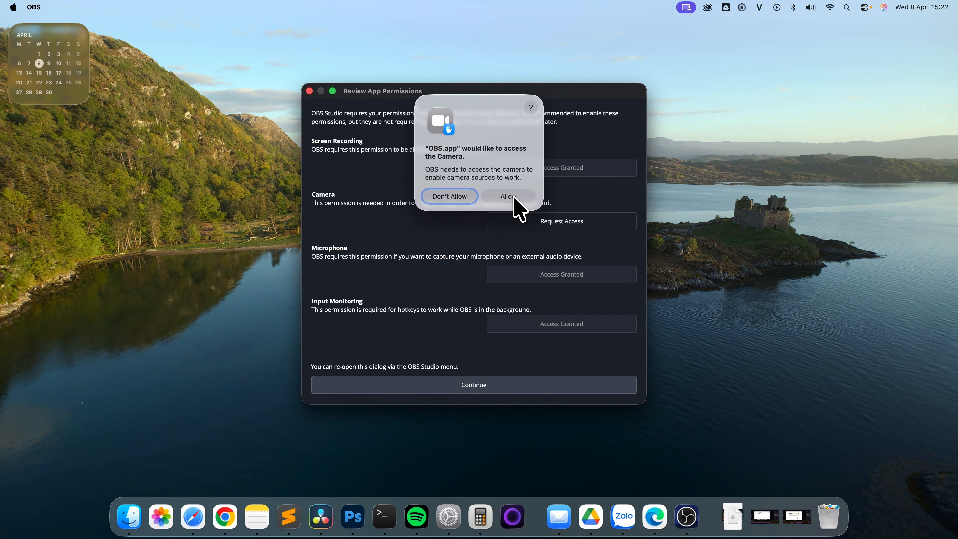
{"action": "left_click", "coordinate": [514, 197]}
{"action": "left_click", "coordinate": [482, 385]}
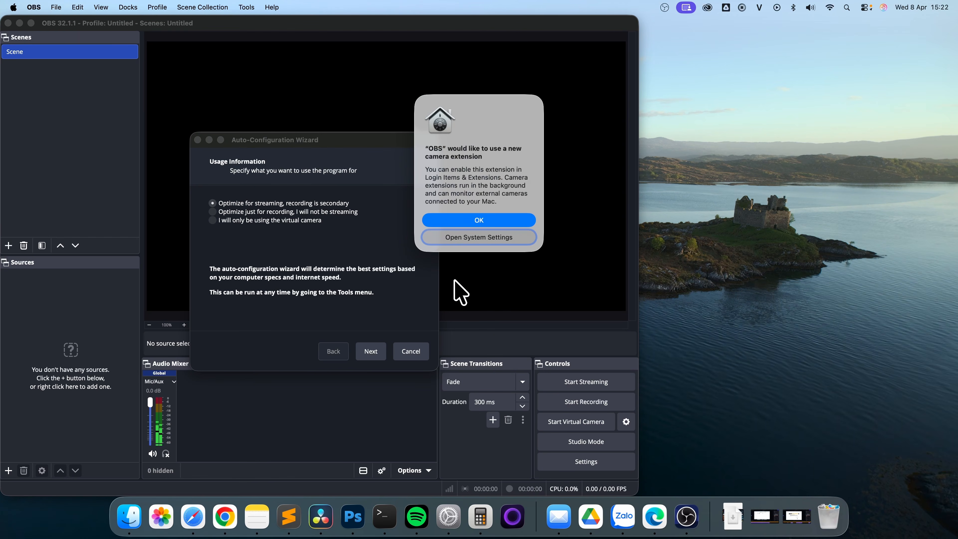
{"action": "left_click", "coordinate": [475, 236]}
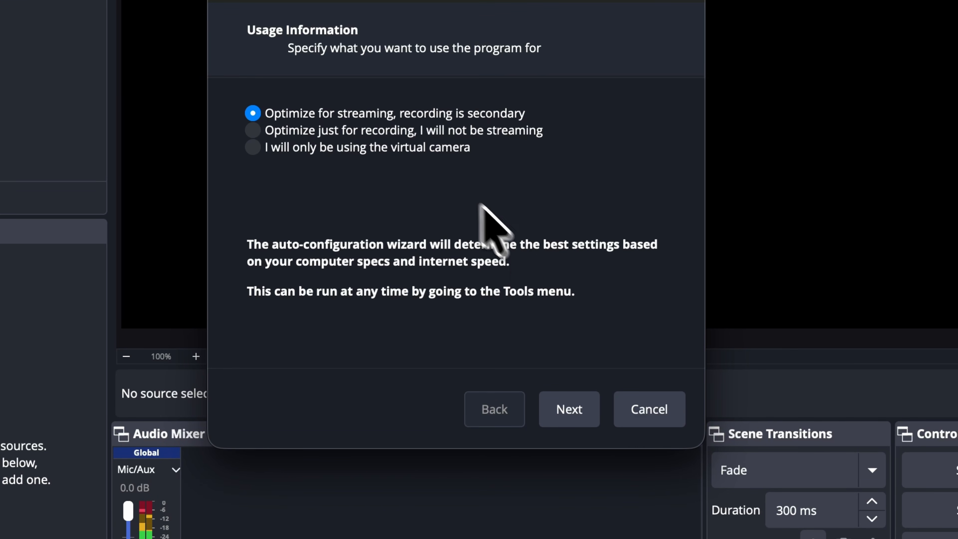
Step: Complete the auto-configuration wizard optimized just for recording, with the current 1920x1080 canvas resolution and 60 FPS
{"action": "left_click", "coordinate": [300, 132]}
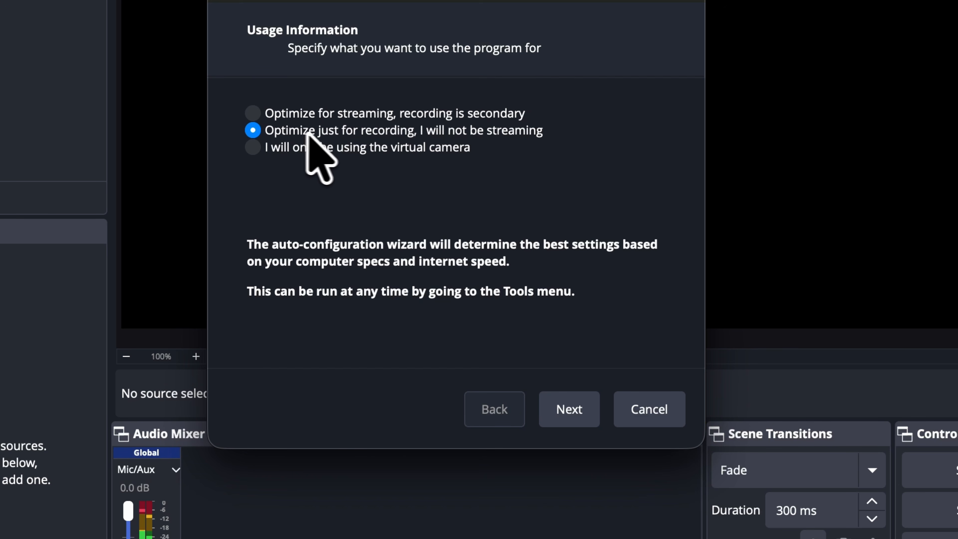
{"action": "left_click", "coordinate": [567, 408]}
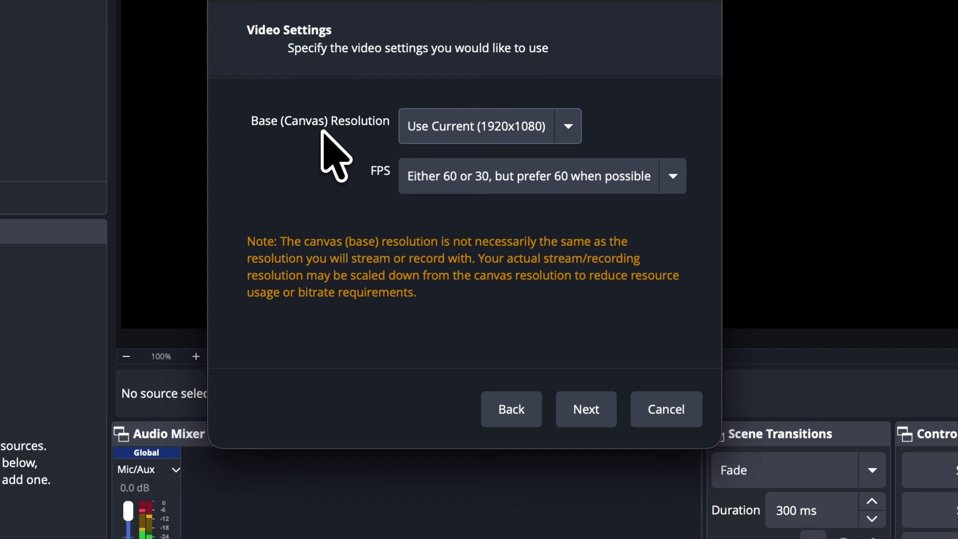
{"action": "left_click", "coordinate": [567, 127]}
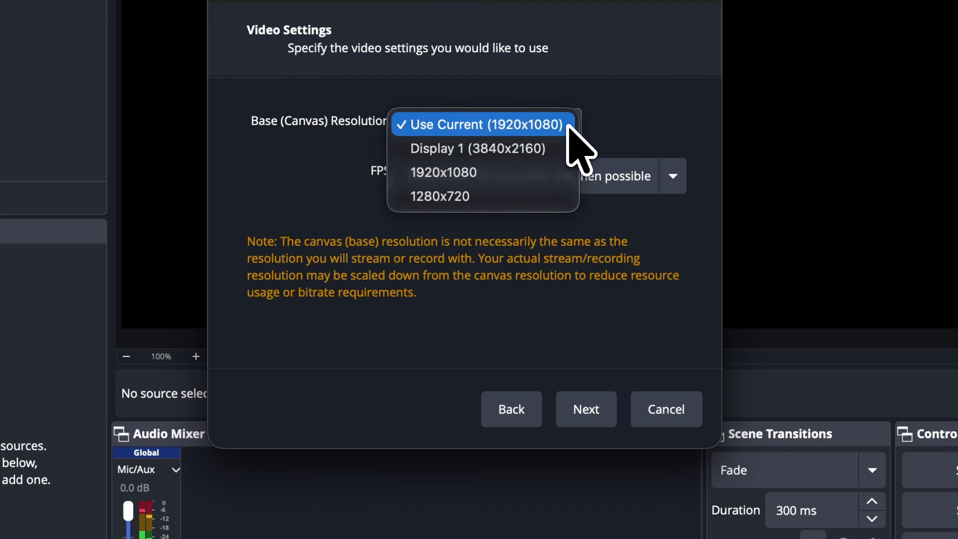
{"action": "left_click", "coordinate": [546, 127]}
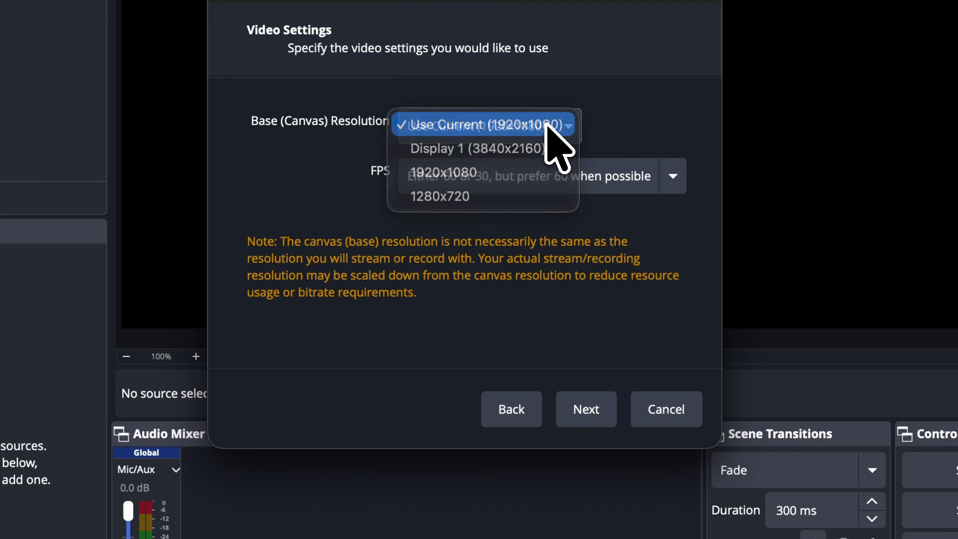
{"action": "left_click", "coordinate": [673, 177]}
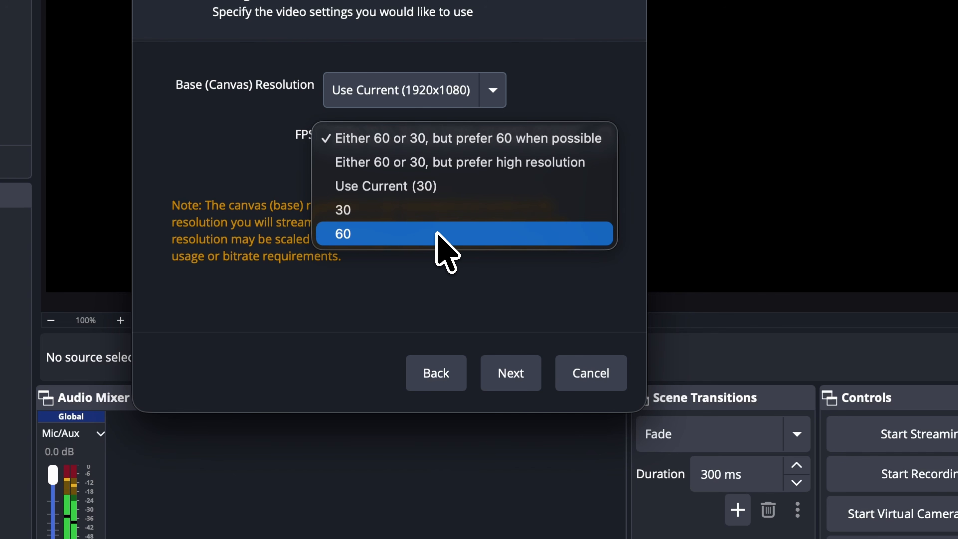
{"action": "left_click", "coordinate": [436, 233]}
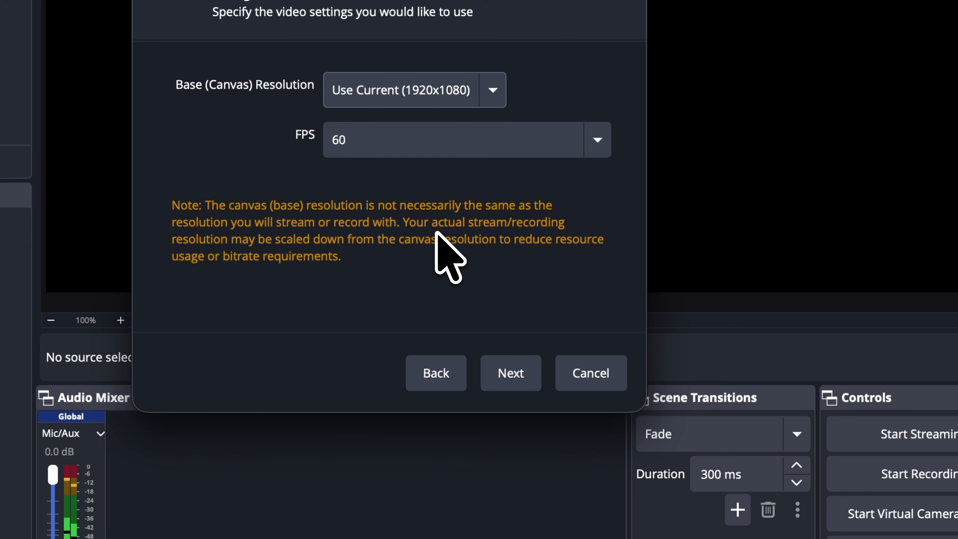
{"action": "left_click", "coordinate": [513, 373]}
{"action": "left_click", "coordinate": [505, 374]}
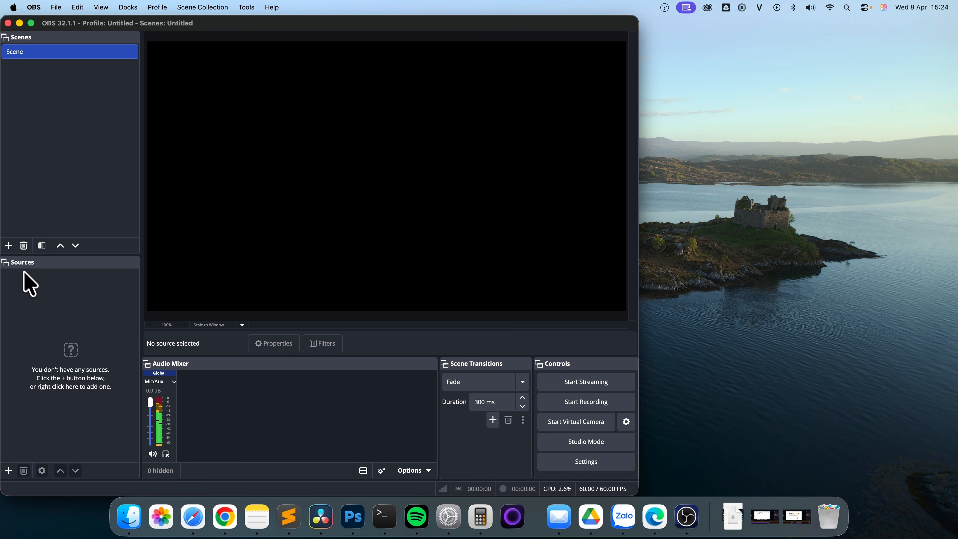
Step: Add a new macOS Screen Capture source to the scene, keeping its default name
{"action": "left_click", "coordinate": [9, 470]}
{"action": "left_click", "coordinate": [10, 472]}
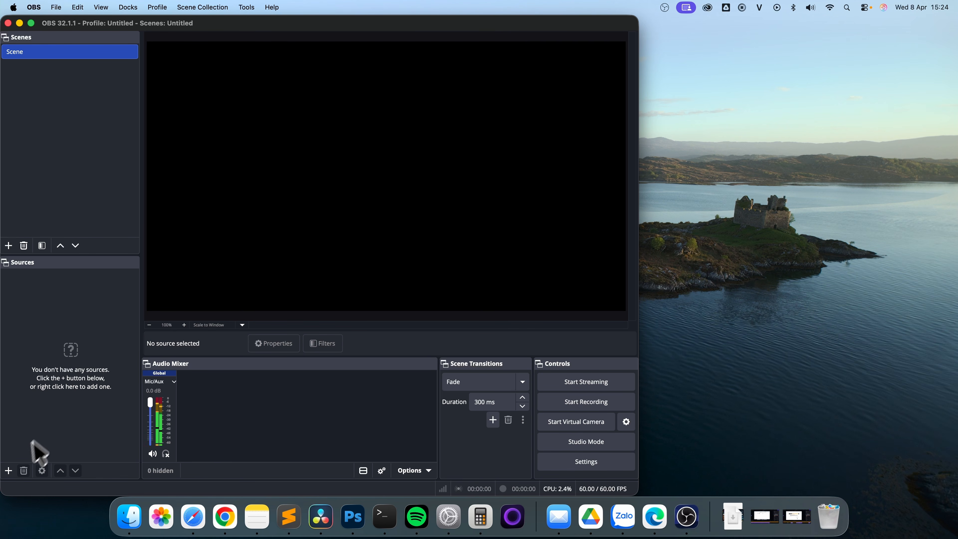
{"action": "left_click", "coordinate": [8, 470]}
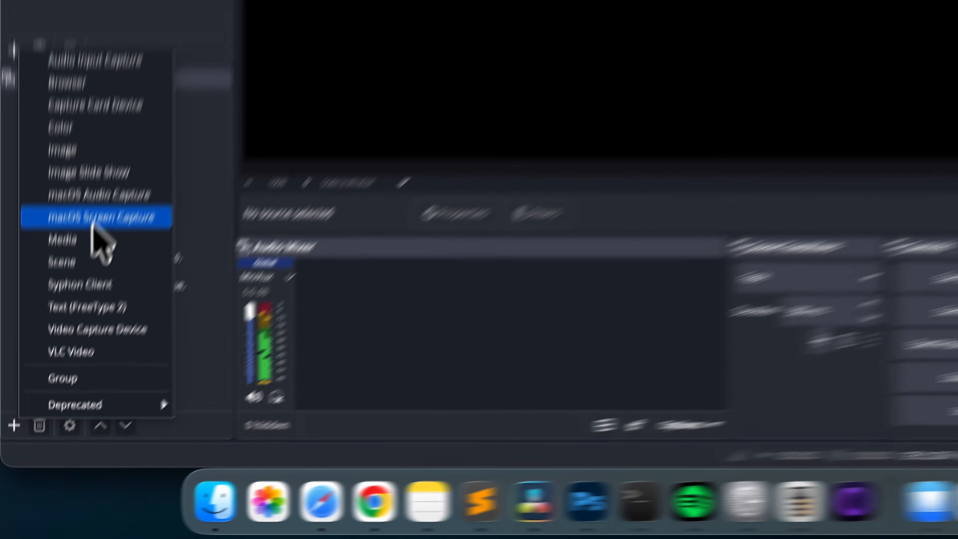
{"action": "left_click", "coordinate": [111, 158]}
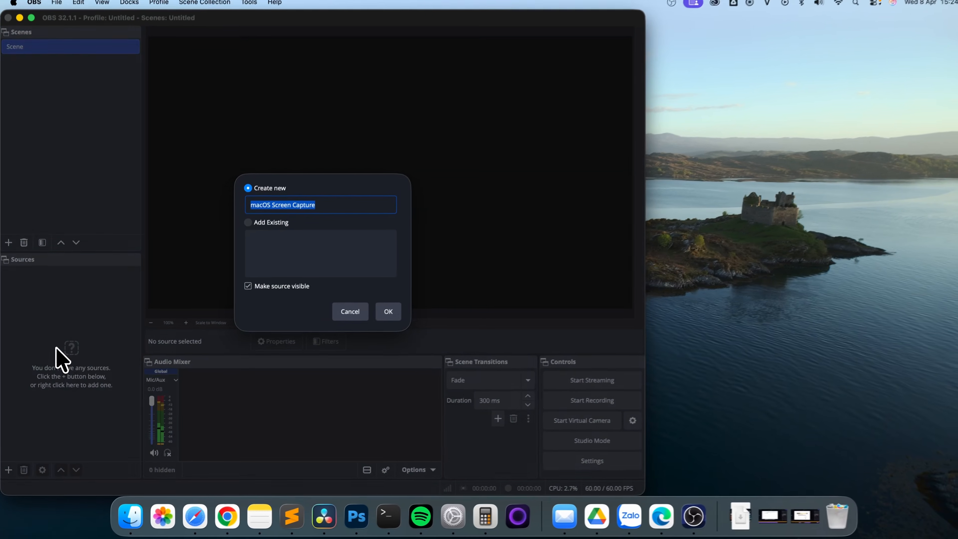
{"action": "left_click", "coordinate": [385, 317]}
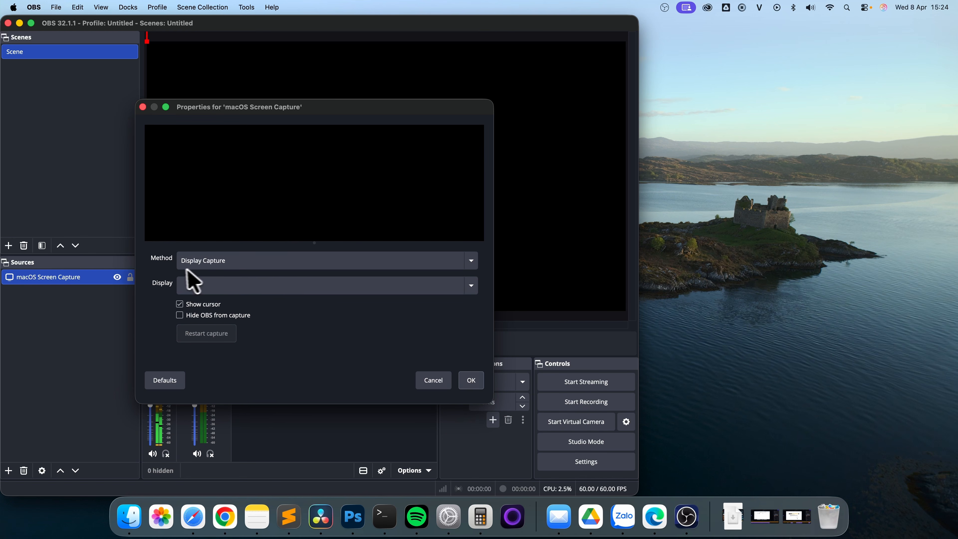
Step: Set the screen capture's display to PA279CRV: 1920x1080 @ 0,0 and accept its properties
{"action": "left_click", "coordinate": [195, 285]}
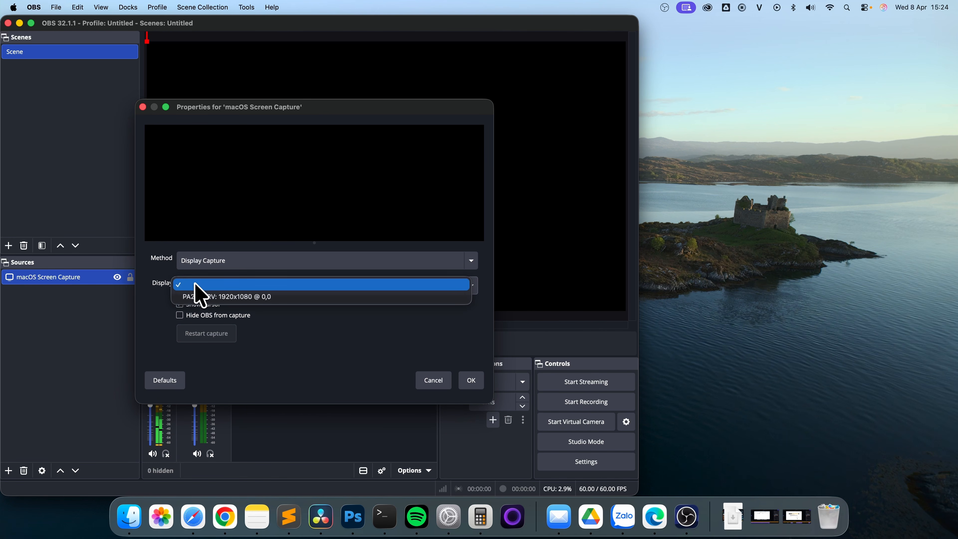
{"action": "left_click", "coordinate": [198, 298]}
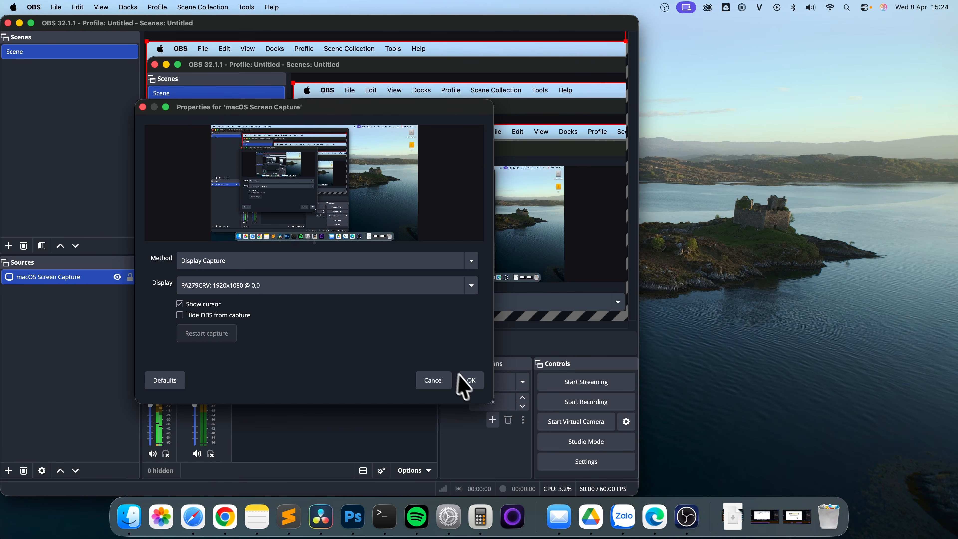
{"action": "left_click", "coordinate": [465, 381]}
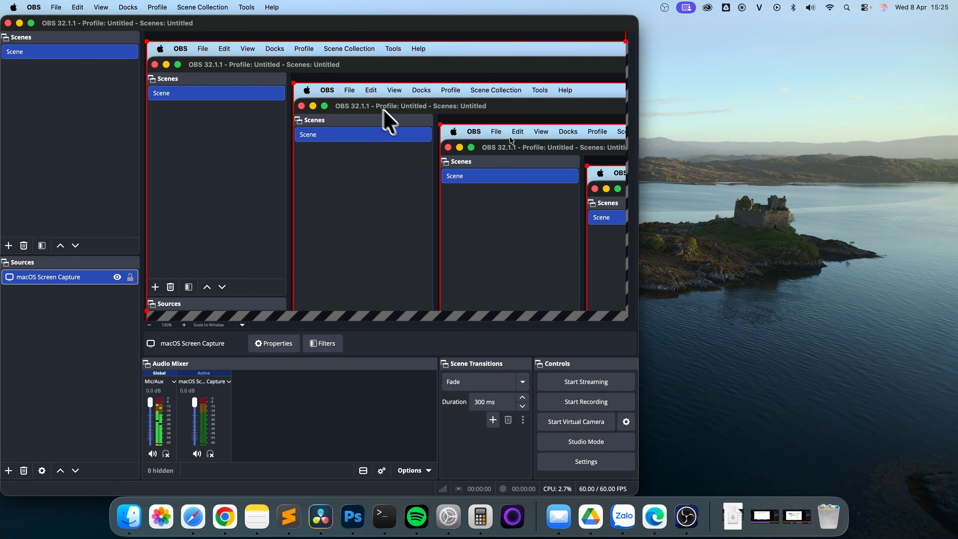
Step: Transform the macOS Screen Capture source with Fit to screen so it fills the canvas
{"action": "right_click", "coordinate": [348, 182]}
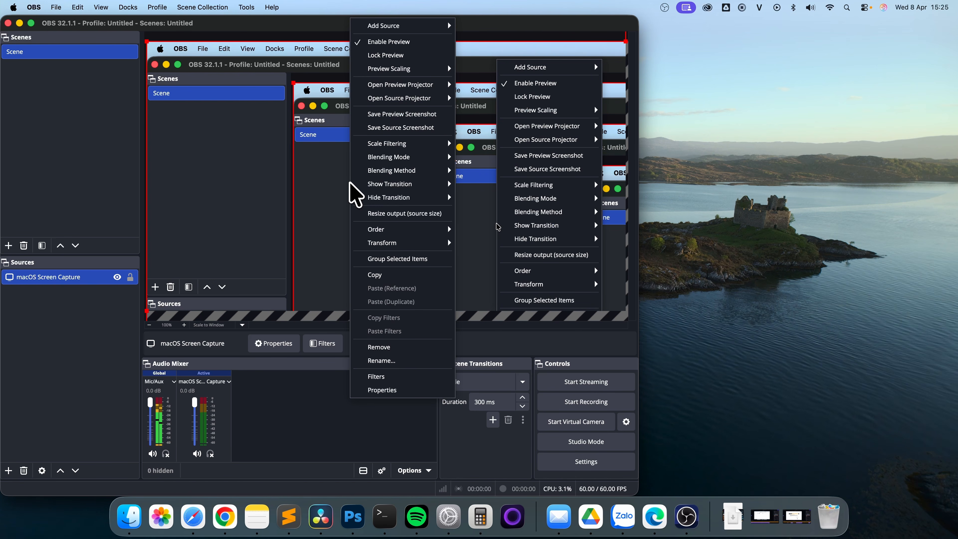
{"action": "mouse_move", "coordinate": [385, 240]}
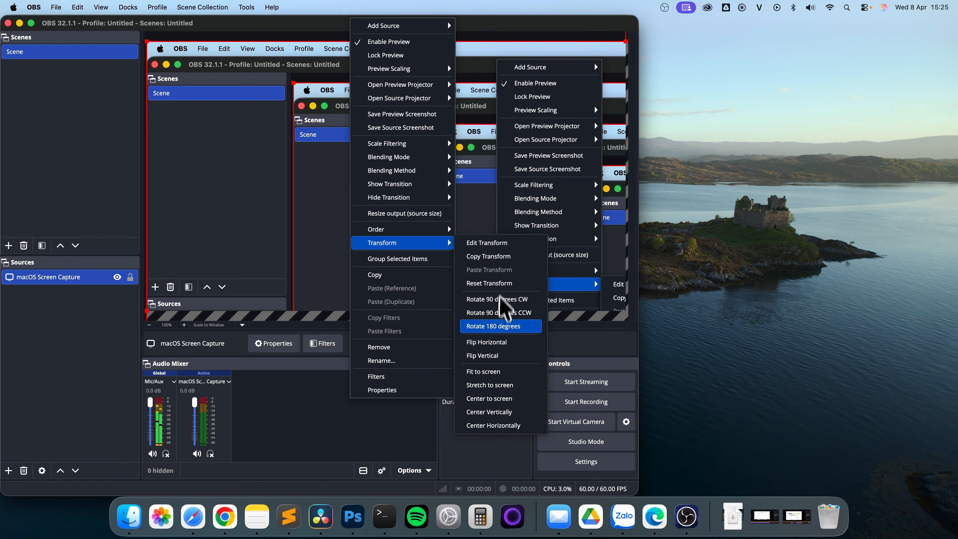
{"action": "left_click", "coordinate": [502, 373]}
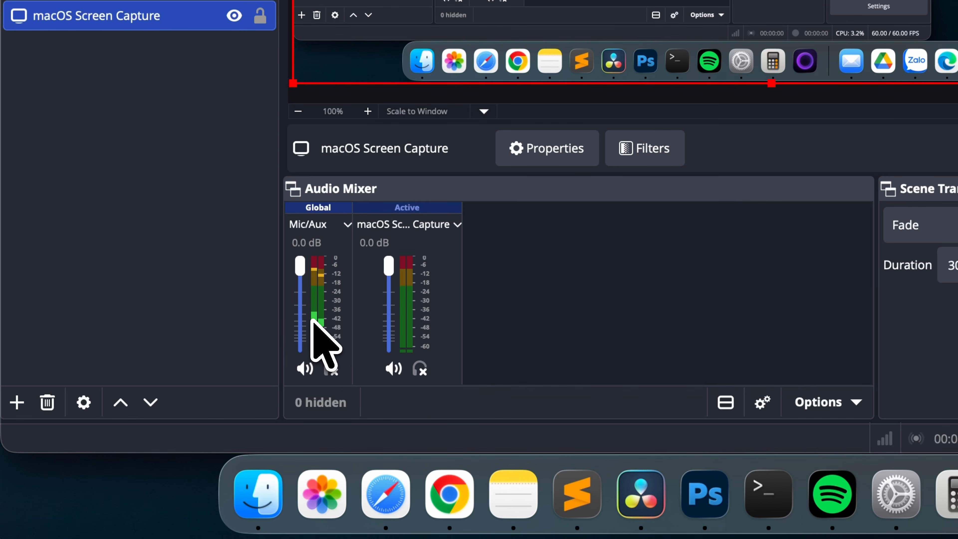
Step: Mute the Mic/Aux audio channel, start a test recording and minimize the OBS window
{"action": "left_click", "coordinate": [304, 368]}
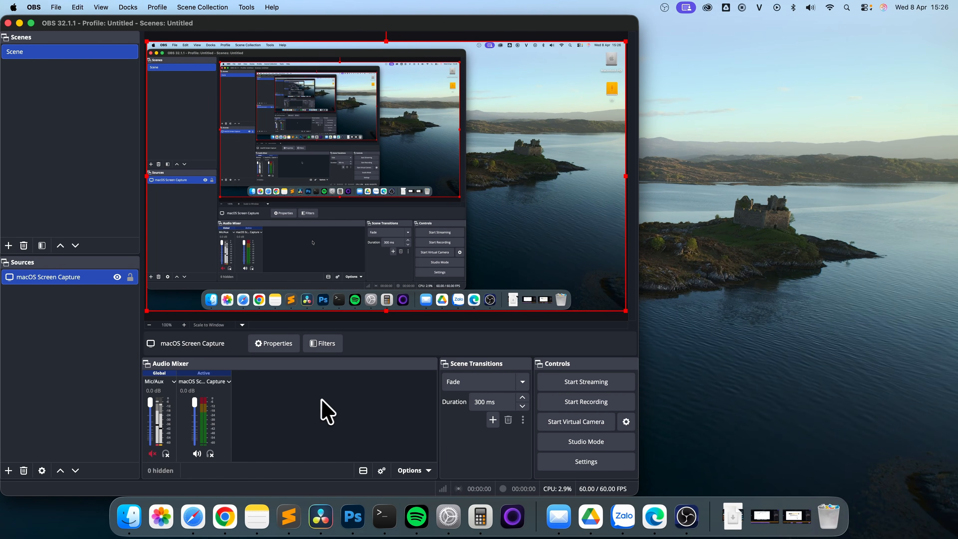
{"action": "left_click", "coordinate": [576, 400]}
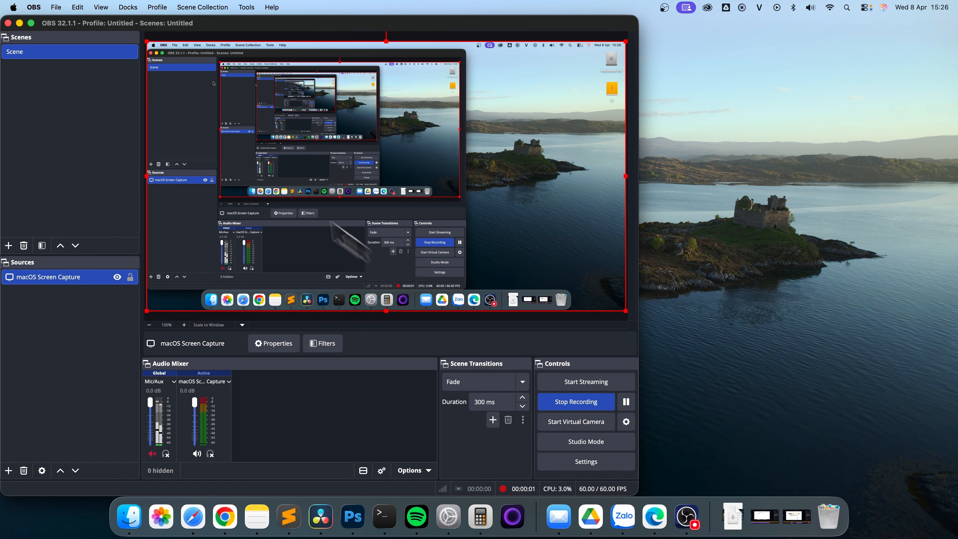
{"action": "left_click", "coordinate": [19, 23]}
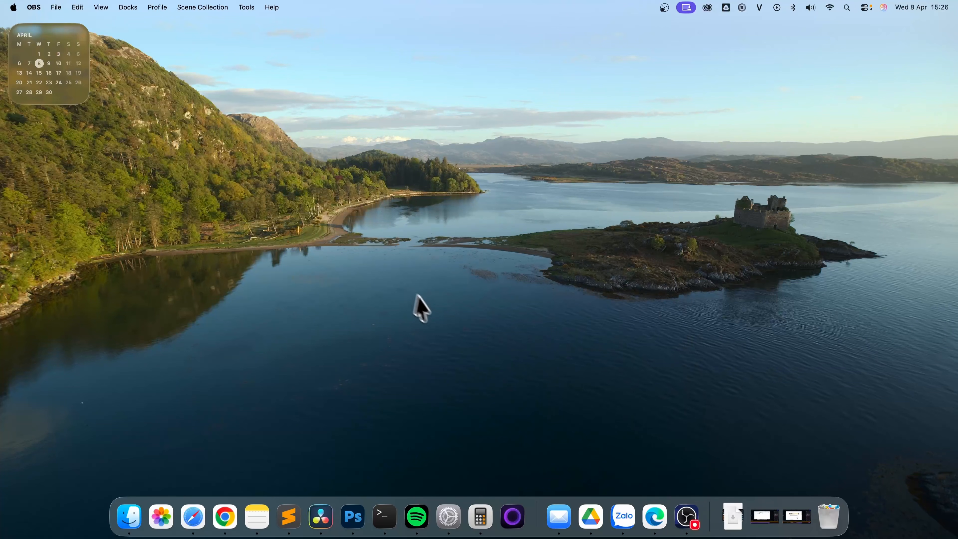
Step: Switch to Chrome, play part of the track Sunstorm on Epidemic Sound with a skip ahead, pause it and minimize the browser
{"action": "left_click", "coordinate": [225, 516]}
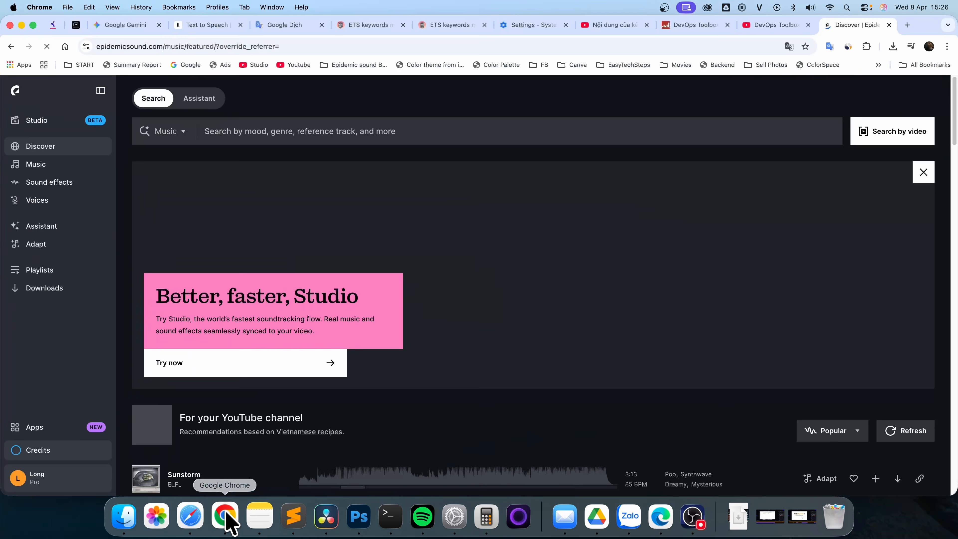
{"action": "scroll", "coordinate": [226, 470], "scroll_direction": "down", "scroll_amount": 3}
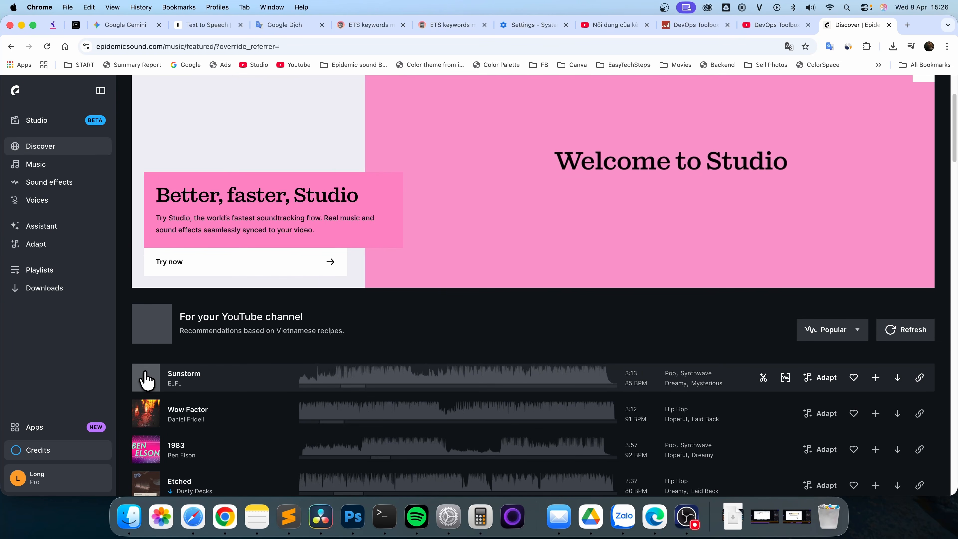
{"action": "left_click", "coordinate": [145, 377]}
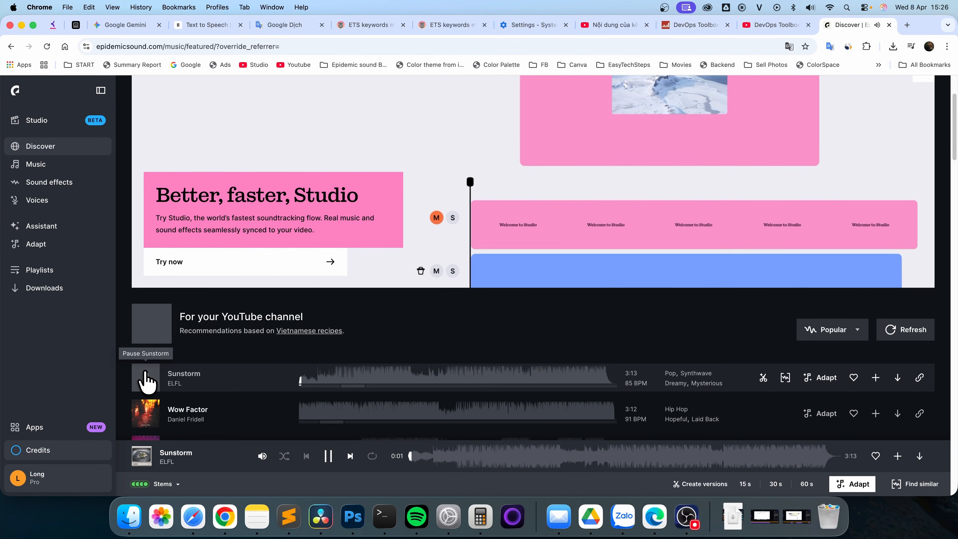
{"action": "left_click", "coordinate": [337, 390]}
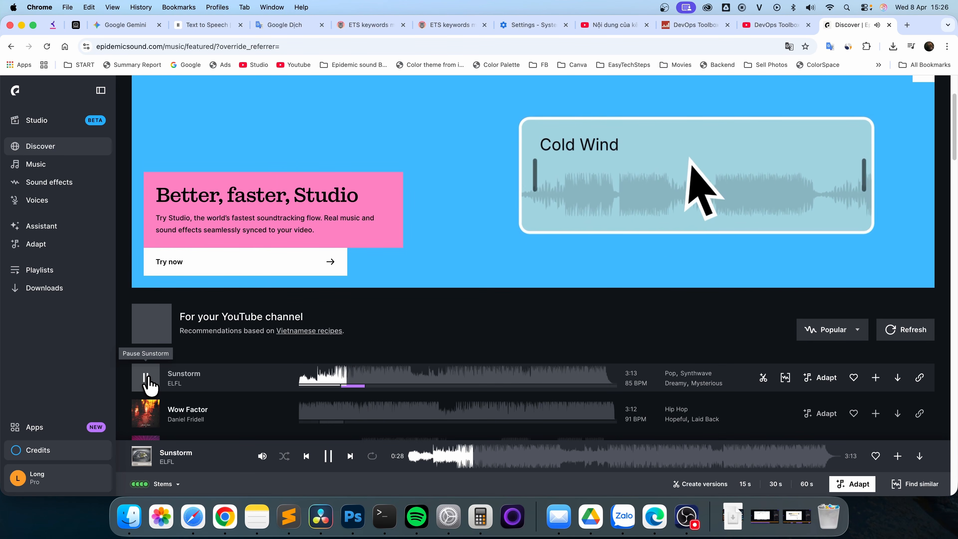
{"action": "left_click", "coordinate": [146, 376]}
{"action": "left_click", "coordinate": [22, 25]}
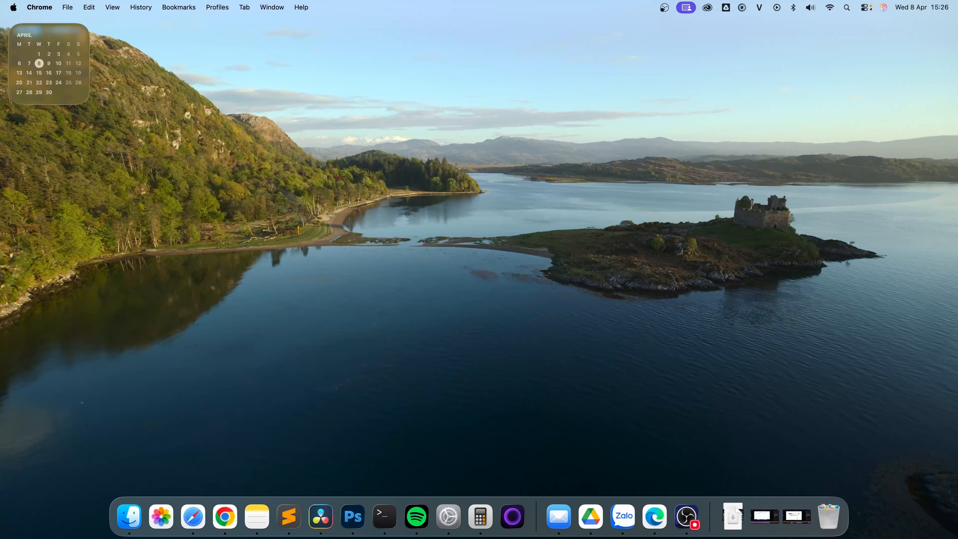
Step: Return to OBS, stop the recording and show the recordings folder in Finder
{"action": "left_click", "coordinate": [687, 519]}
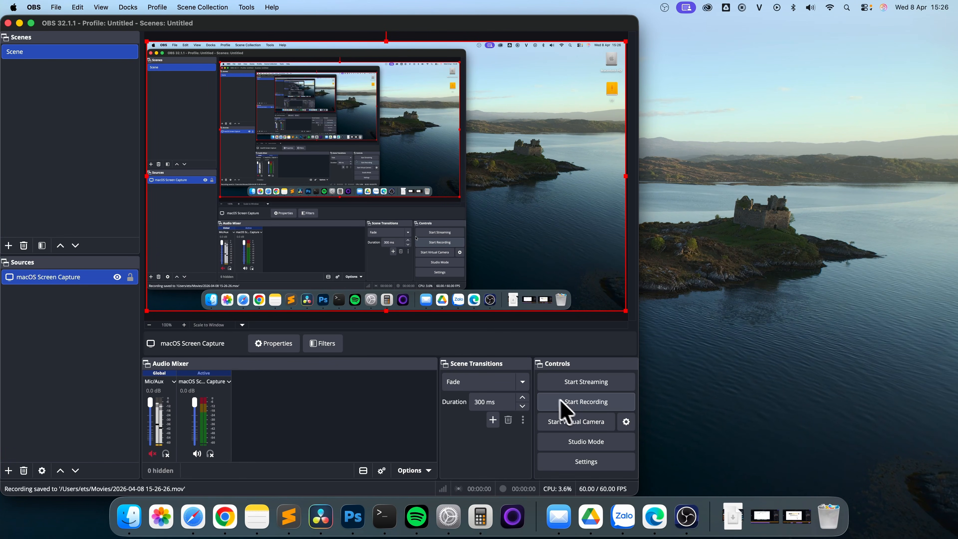
{"action": "left_click", "coordinate": [58, 7]}
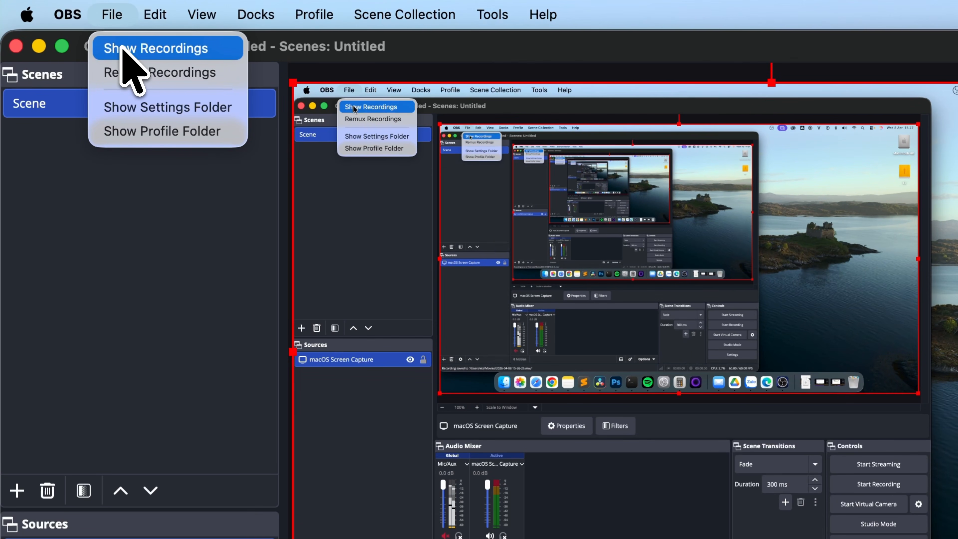
{"action": "left_click", "coordinate": [122, 48]}
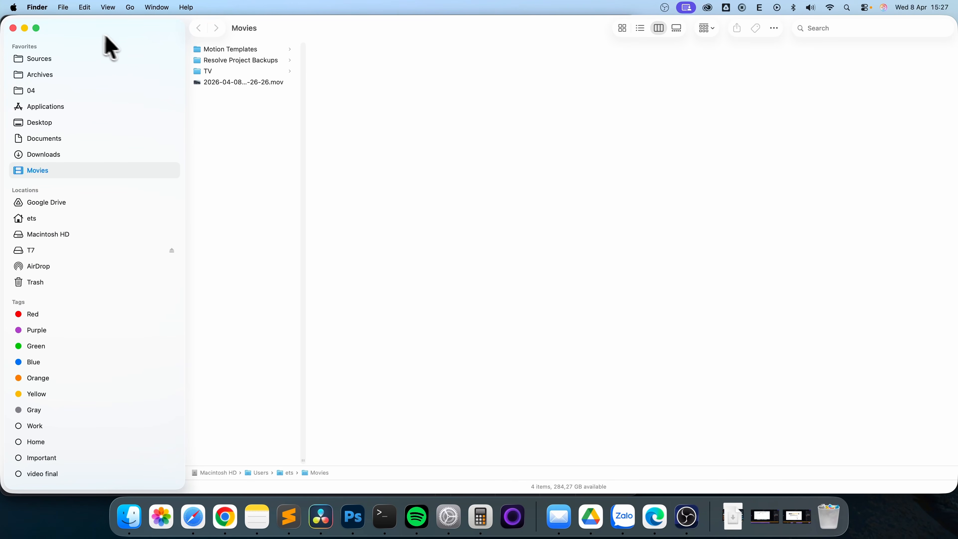
{"action": "left_click", "coordinate": [262, 83]}
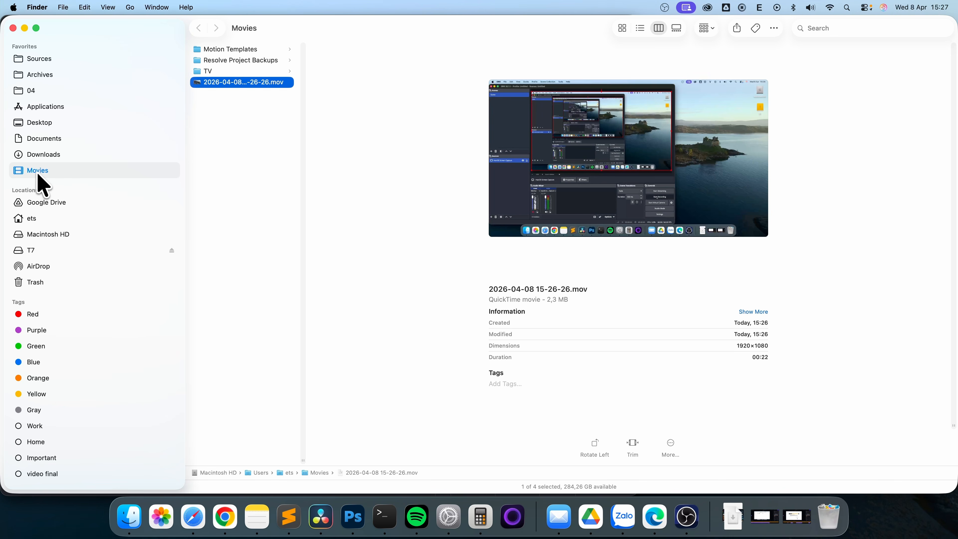
{"action": "key", "text": "space"}
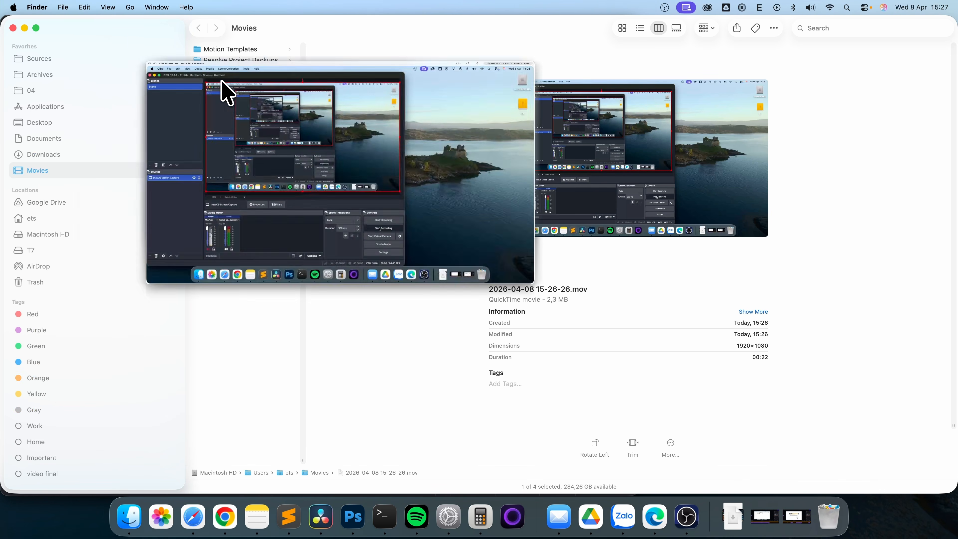
{"action": "left_click", "coordinate": [464, 464]}
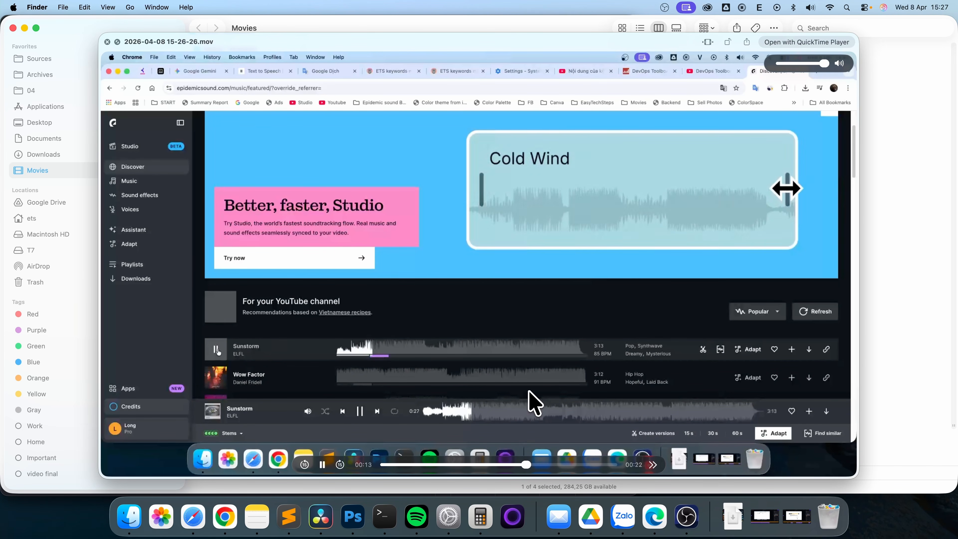
Step: Switch back to OBS, enlarge its window to fill the screen and set the Output Mode to Advanced in the settings
{"action": "left_click", "coordinate": [687, 518]}
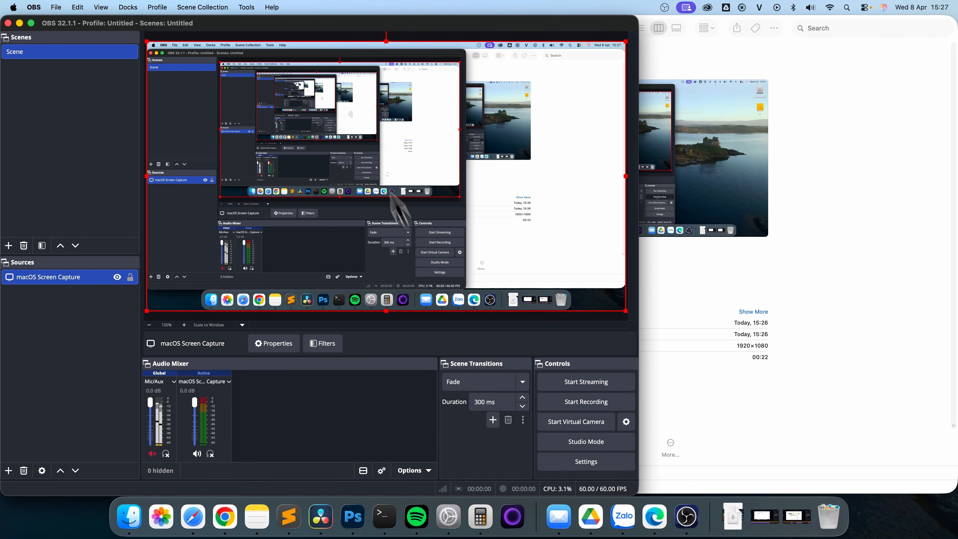
{"action": "left_click_drag", "start_coordinate": [312, 25], "coordinate": [314, 1]}
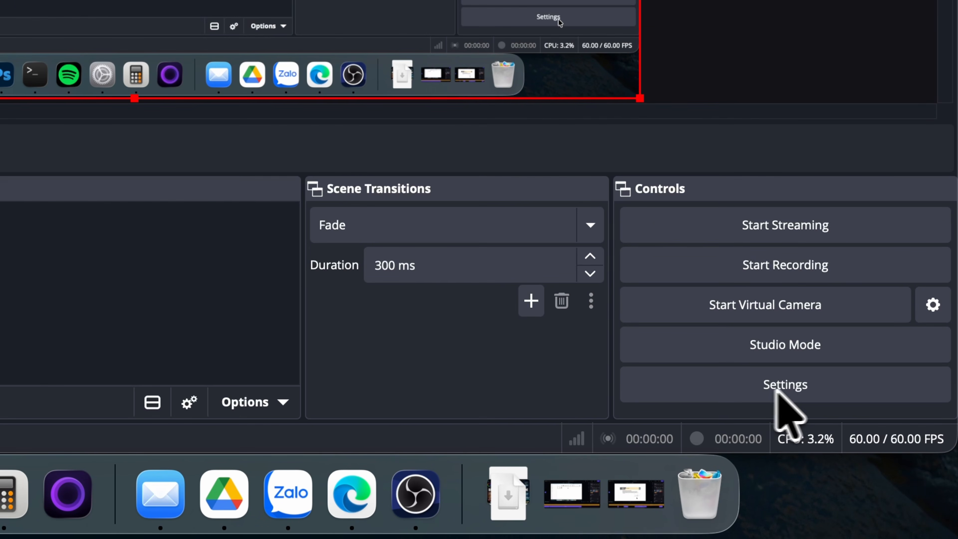
{"action": "left_click", "coordinate": [805, 389]}
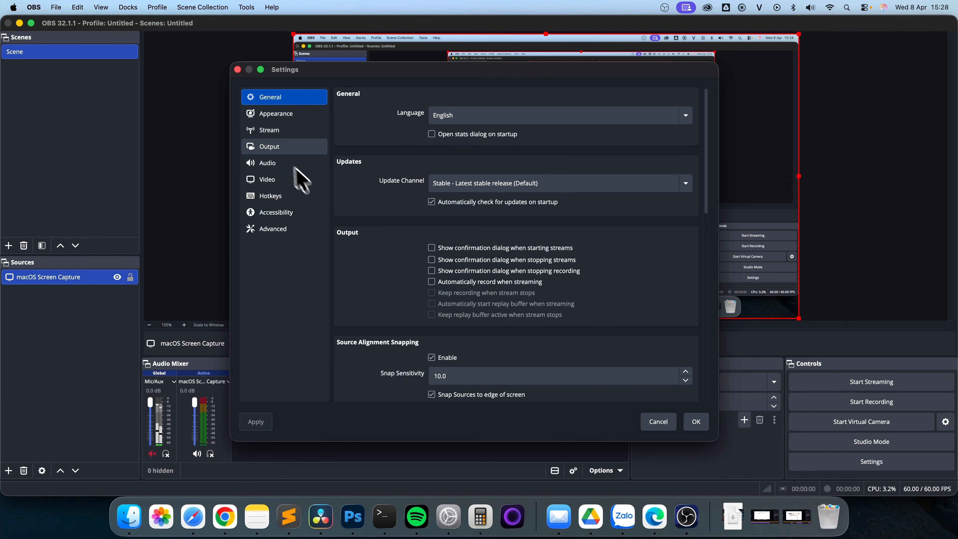
{"action": "left_click", "coordinate": [271, 146]}
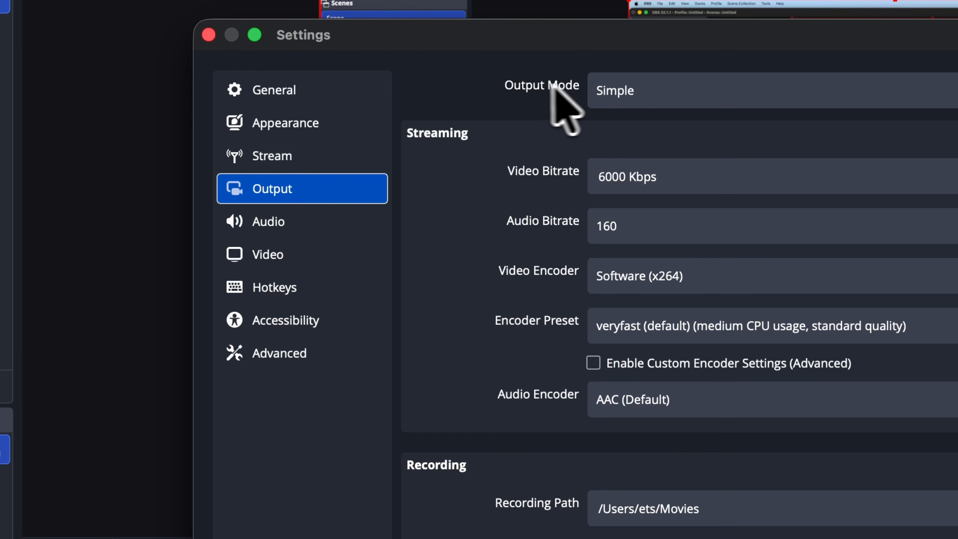
{"action": "left_click", "coordinate": [641, 90]}
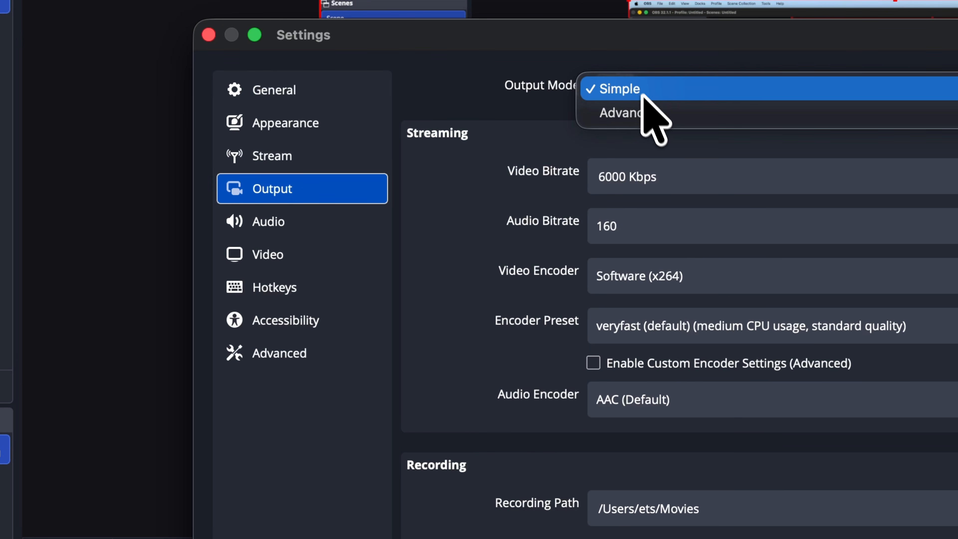
{"action": "left_click", "coordinate": [648, 114]}
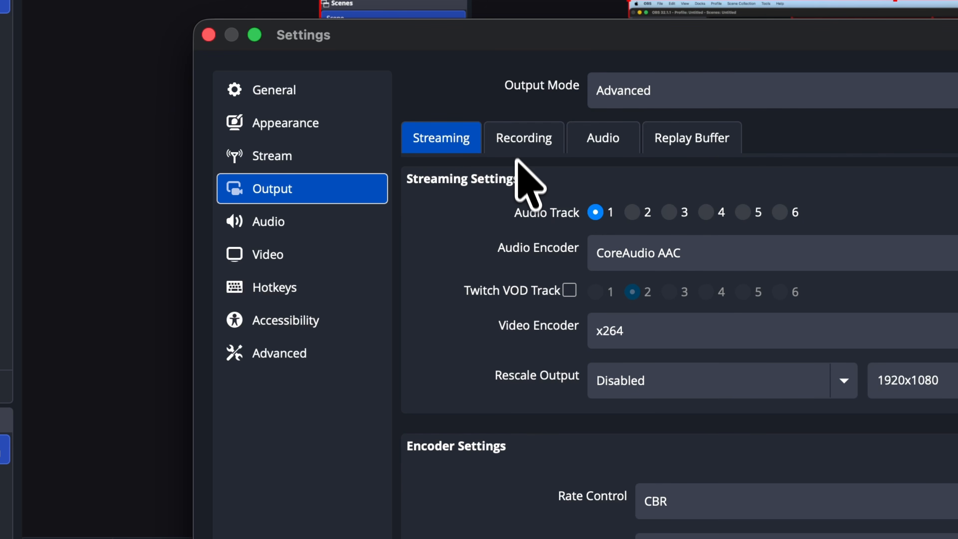
Step: Set the video encoder for recording to x264
{"action": "left_click", "coordinate": [513, 142]}
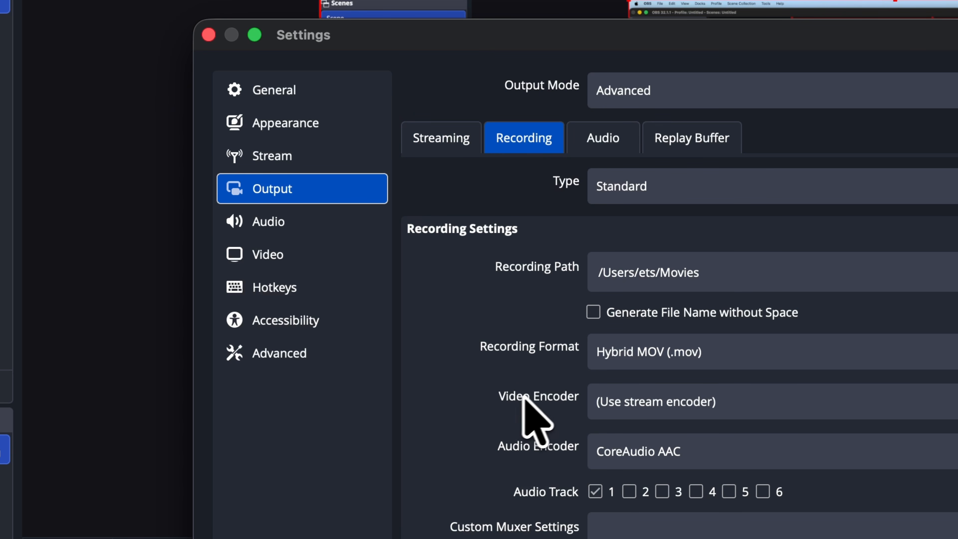
{"action": "left_click", "coordinate": [634, 401]}
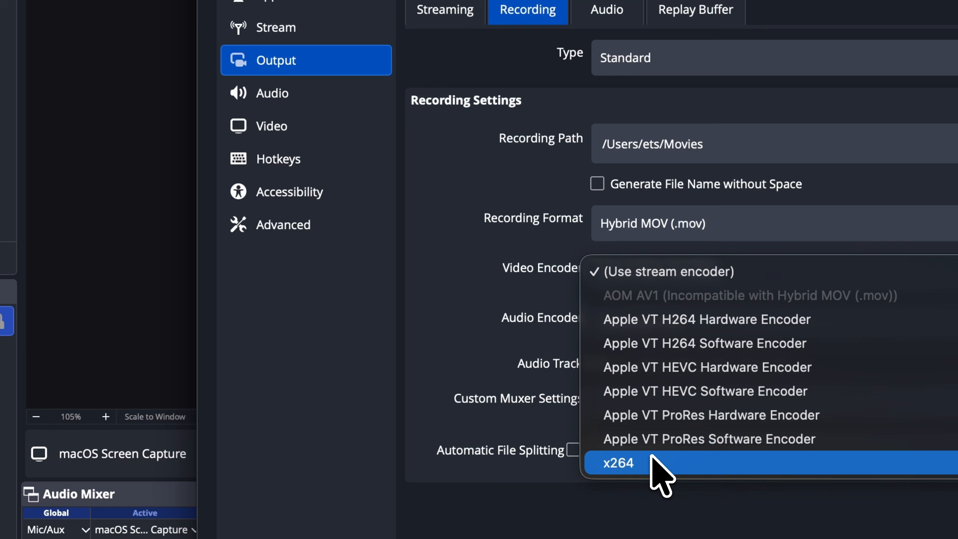
{"action": "left_click", "coordinate": [651, 460]}
Step: Set the recording encoder's bitrate to 20000 Kbps
{"action": "scroll", "coordinate": [528, 287], "scroll_direction": "down", "scroll_amount": 10}
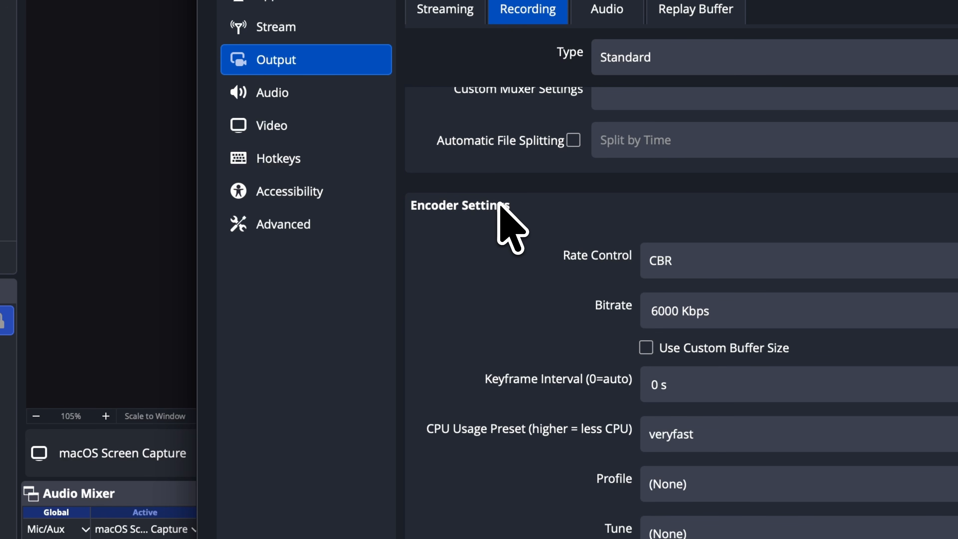
{"action": "left_click", "coordinate": [664, 311]}
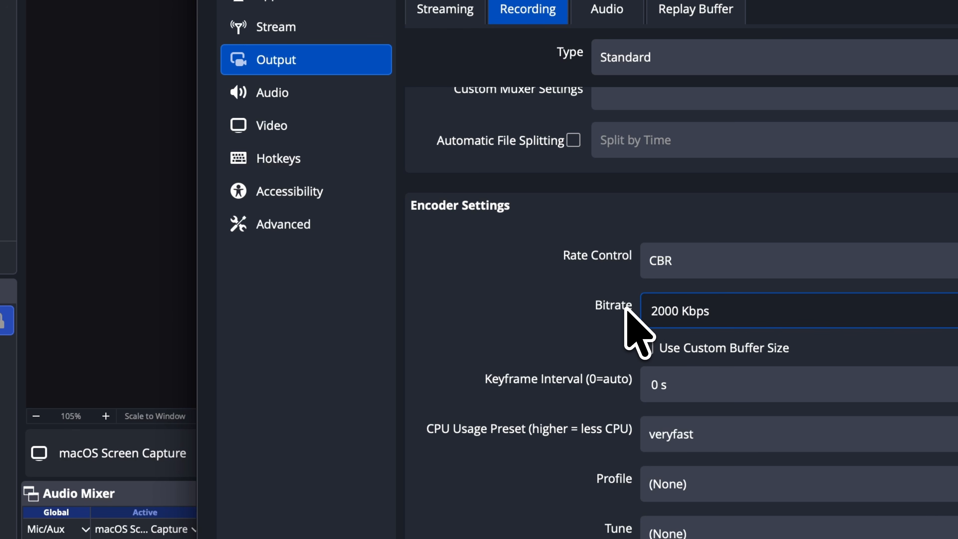
{"action": "left_click", "coordinate": [563, 285]}
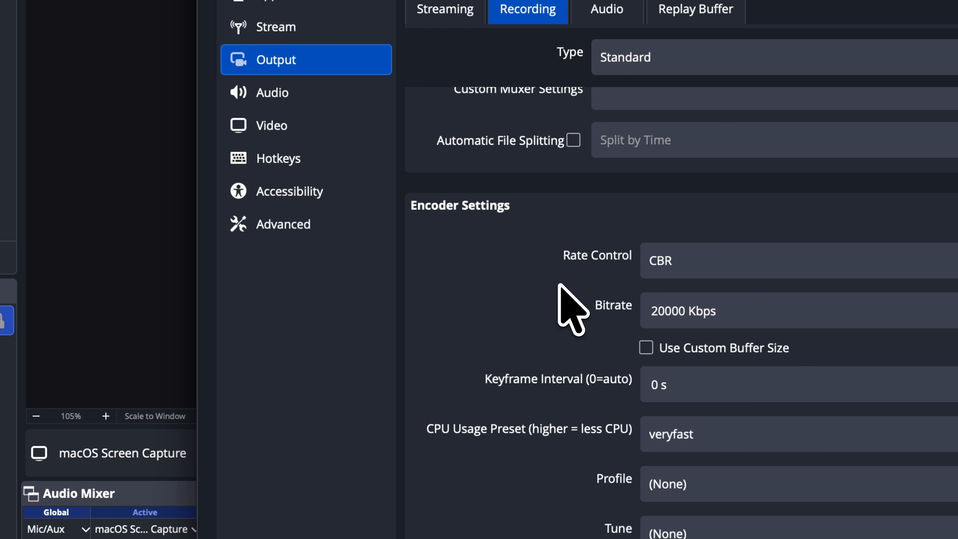
Step: Set the Base (Canvas) Resolution to 3840x2160 in the video settings and accept the settings
{"action": "left_click", "coordinate": [282, 119]}
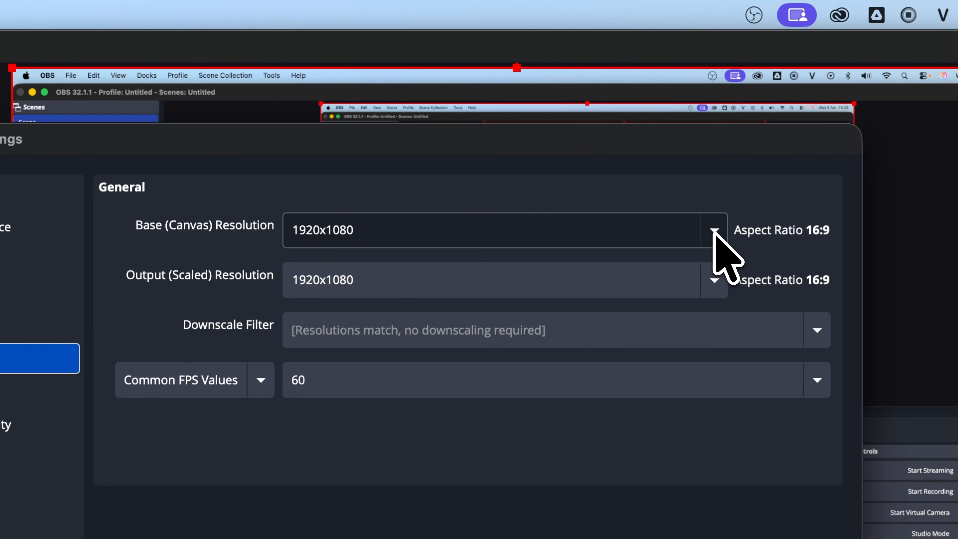
{"action": "left_click", "coordinate": [714, 231]}
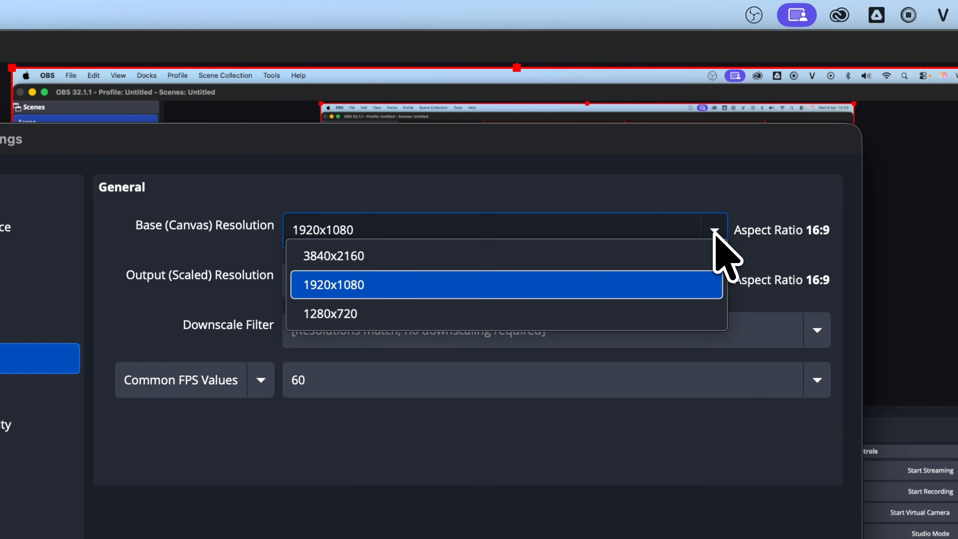
{"action": "left_click", "coordinate": [331, 254]}
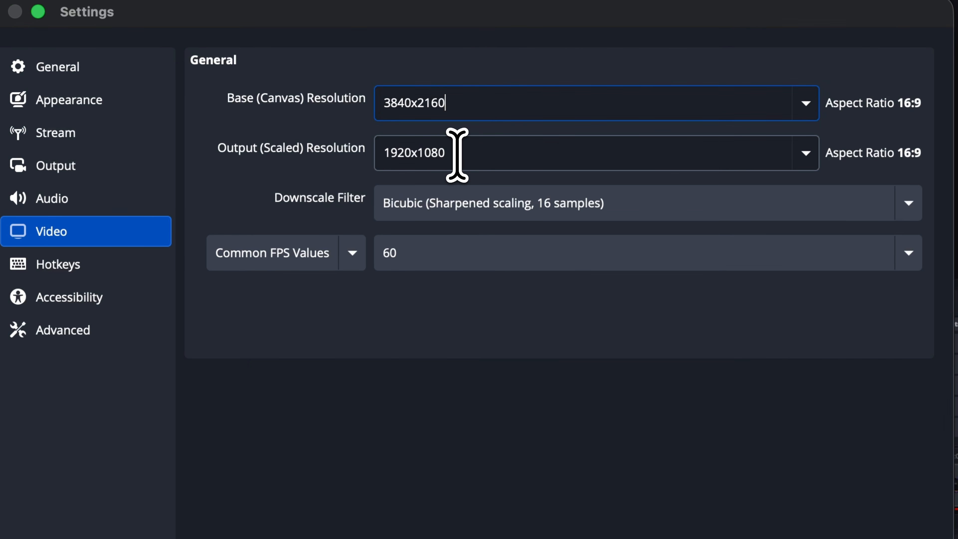
{"action": "left_click", "coordinate": [471, 156]}
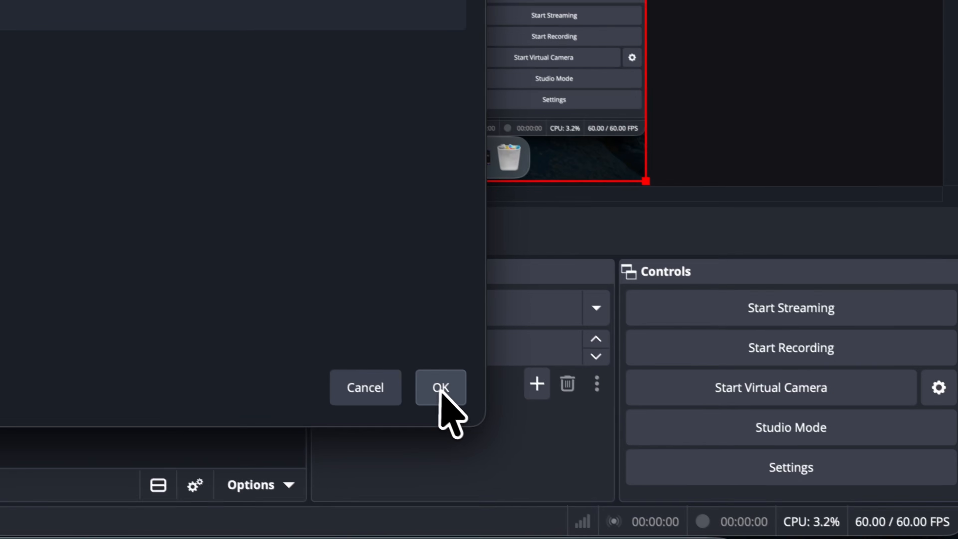
{"action": "left_click", "coordinate": [438, 385]}
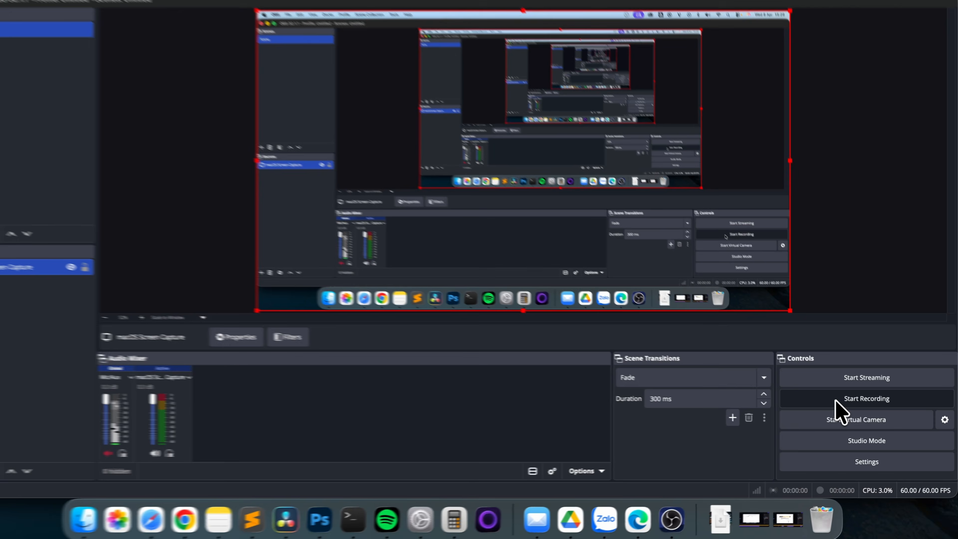
Step: Start a new recording, play the track "Wow Factor" in Chrome from about a third of its length, and pause it
{"action": "left_click", "coordinate": [641, 344]}
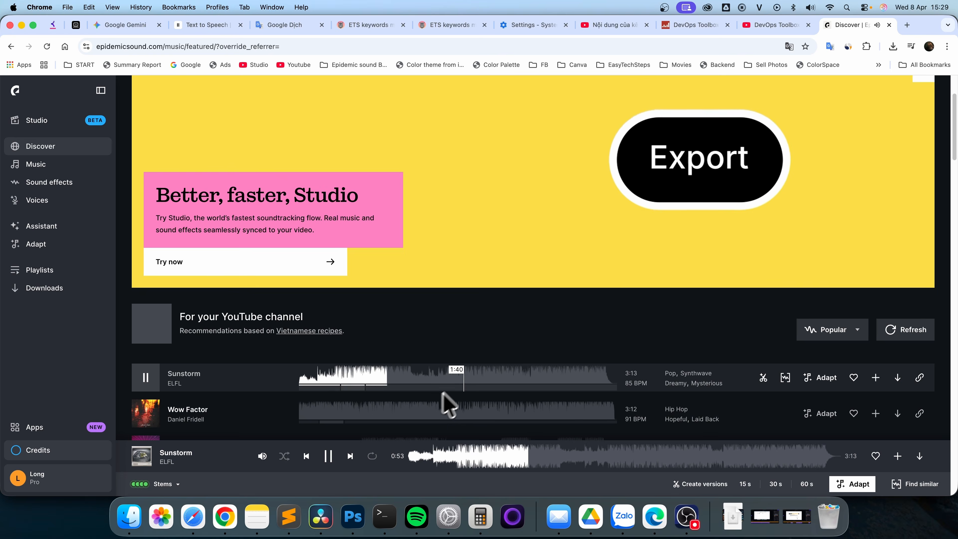
{"action": "left_click", "coordinate": [400, 415]}
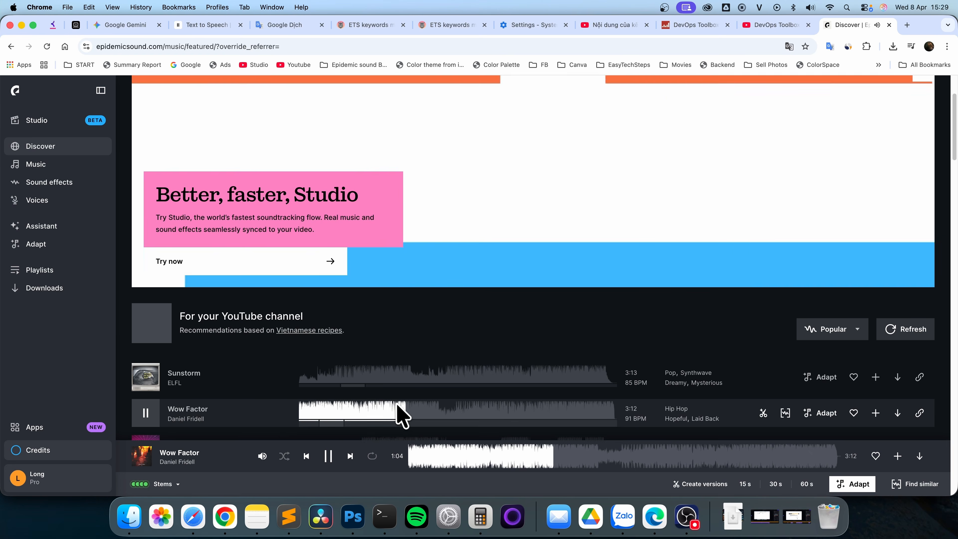
{"action": "scroll", "coordinate": [400, 411], "scroll_direction": "down", "scroll_amount": 5}
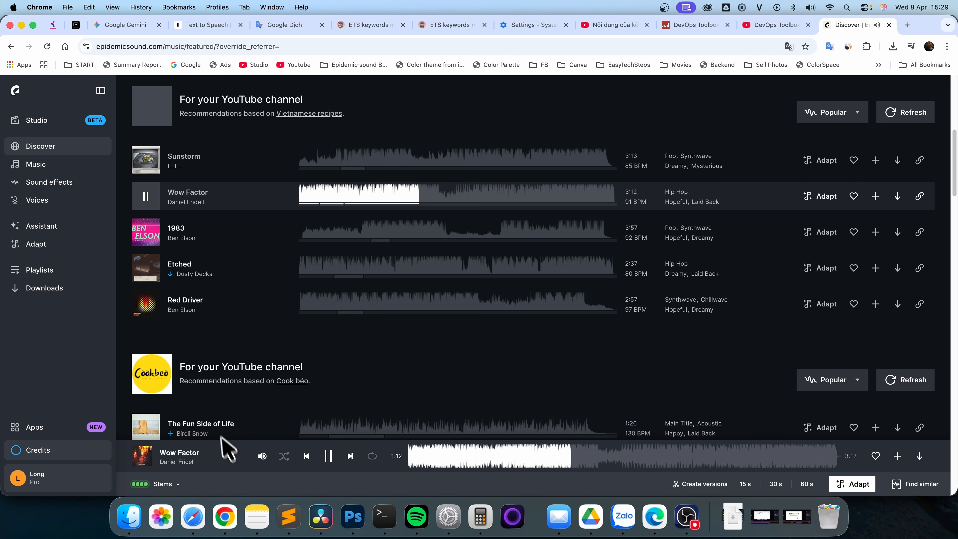
{"action": "left_click", "coordinate": [328, 455]}
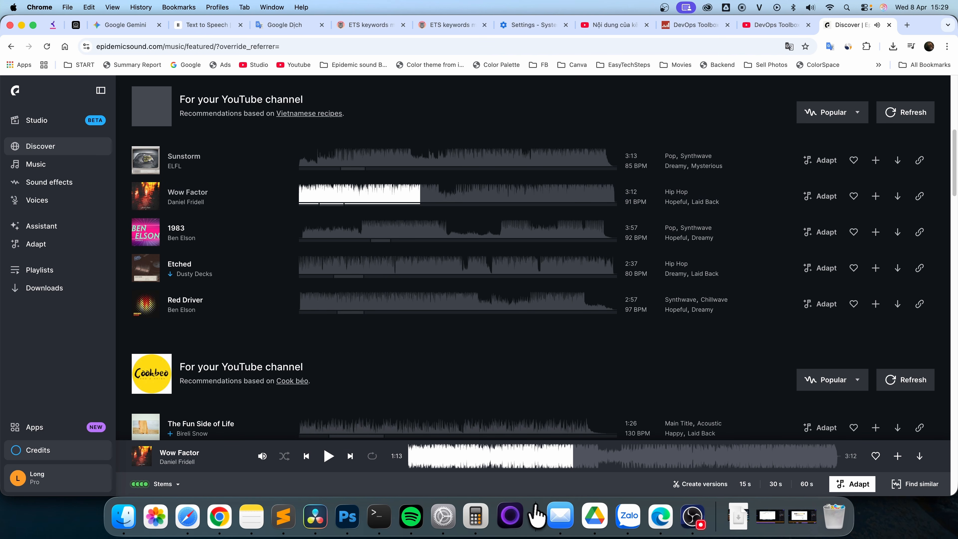
Step: Switch back to OBS, stop the recording, and open the Movies folder in Finder
{"action": "left_click", "coordinate": [690, 516]}
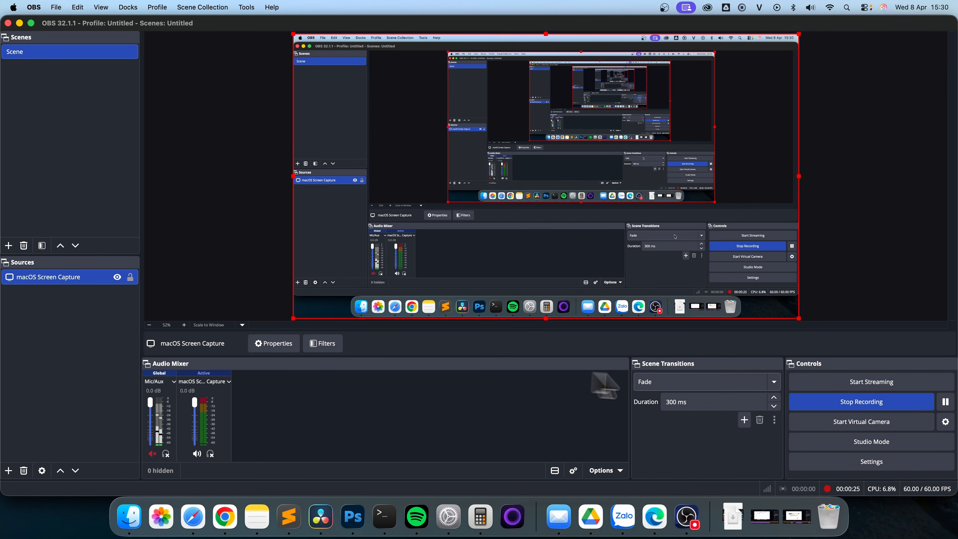
{"action": "left_click", "coordinate": [821, 406]}
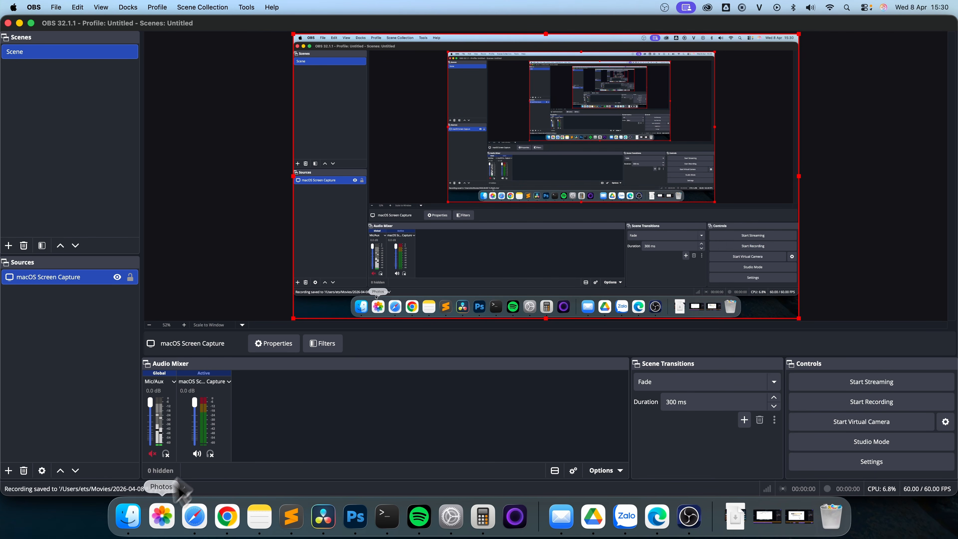
{"action": "left_click", "coordinate": [132, 518]}
{"action": "left_click", "coordinate": [242, 134]}
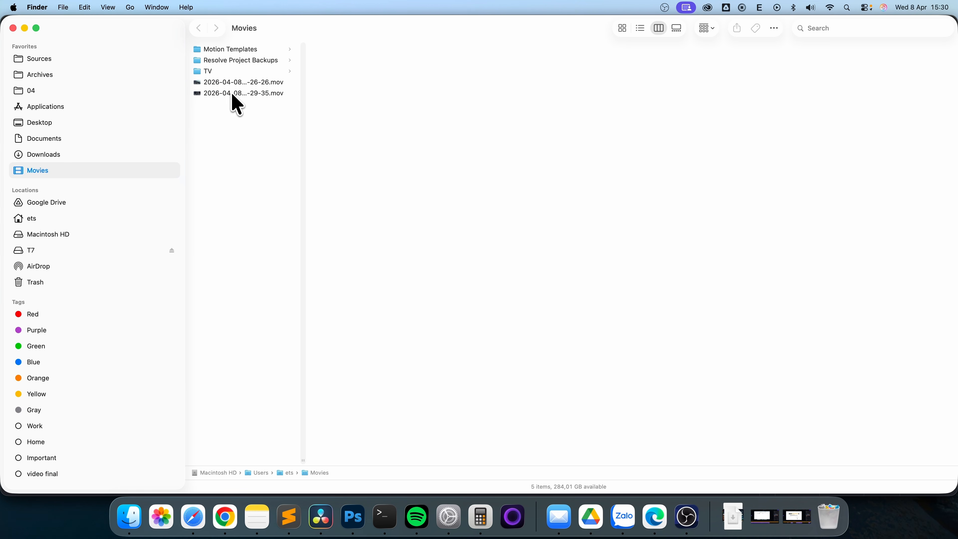
{"action": "left_click", "coordinate": [232, 96]}
{"action": "key", "text": "space"}
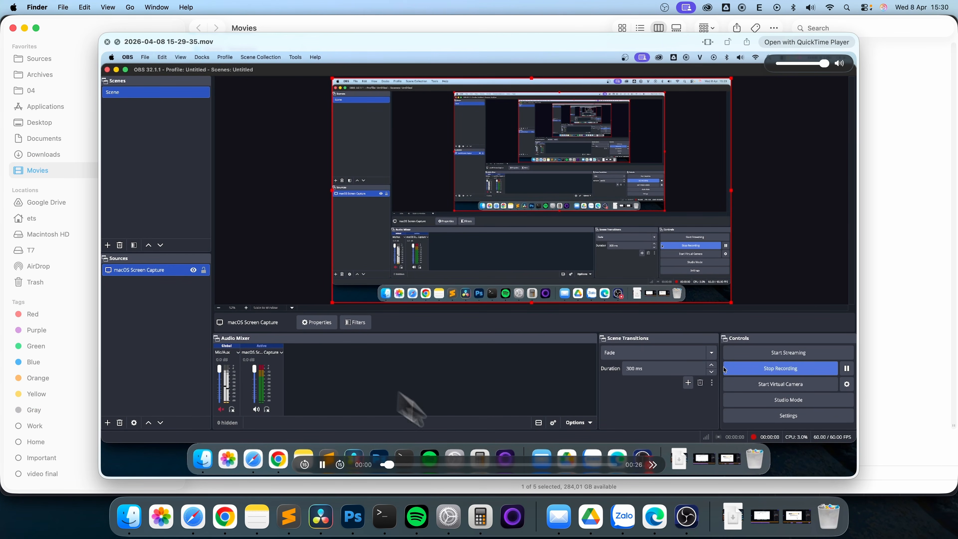
{"action": "left_click", "coordinate": [533, 464]}
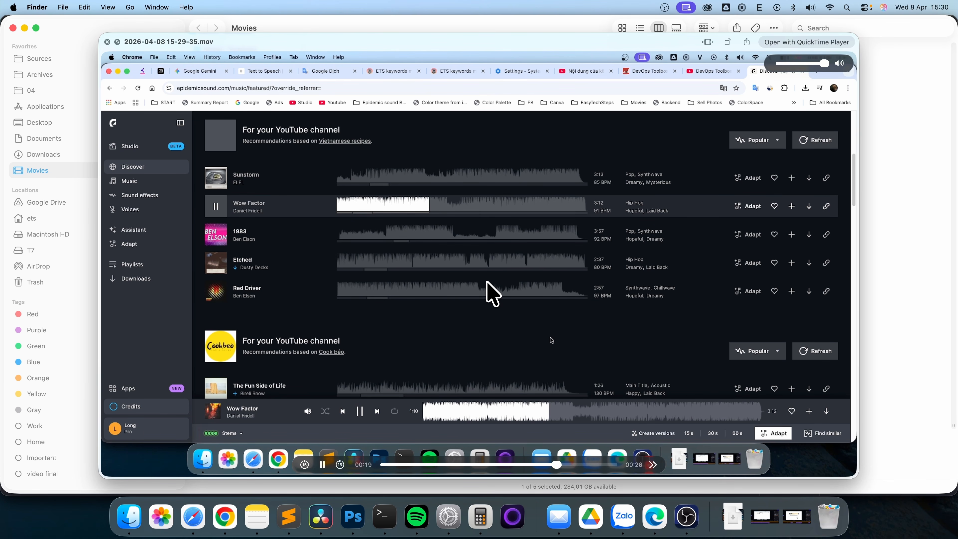
{"action": "key", "text": "space"}
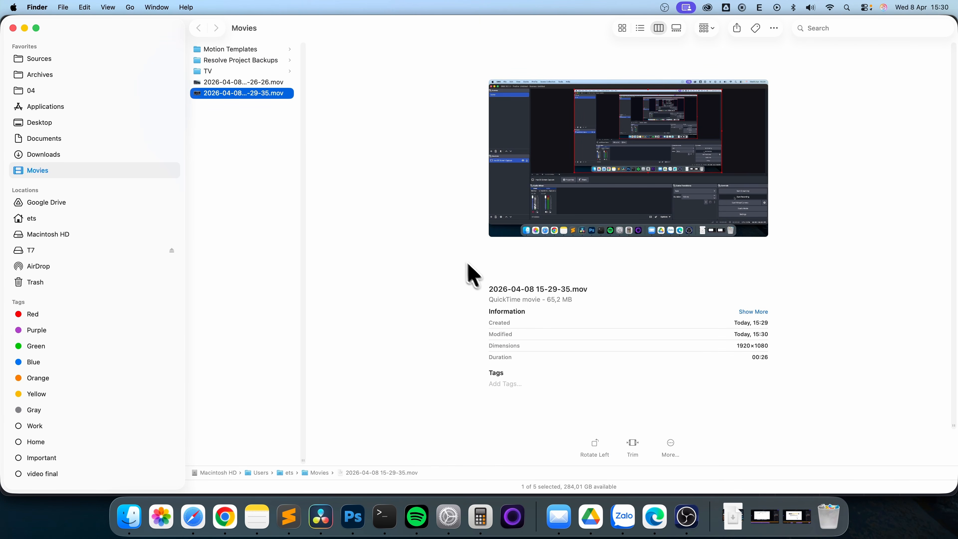
{"action": "left_click", "coordinate": [263, 84]}
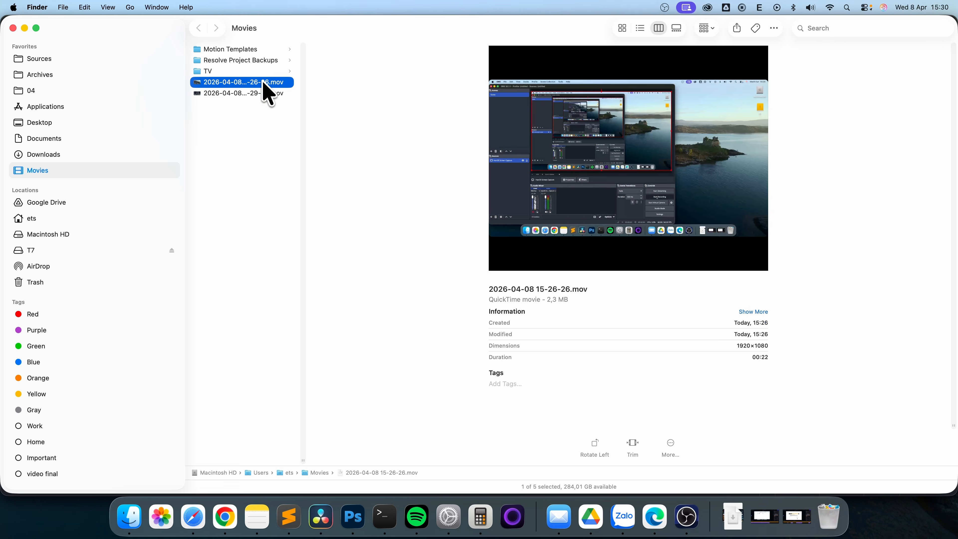
{"action": "key", "text": "space"}
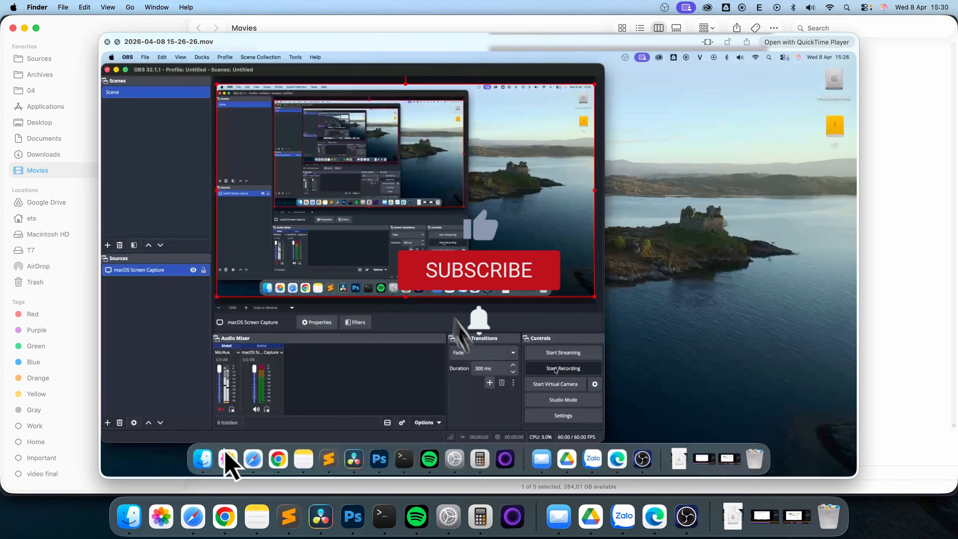
{"action": "left_click", "coordinate": [516, 464]}
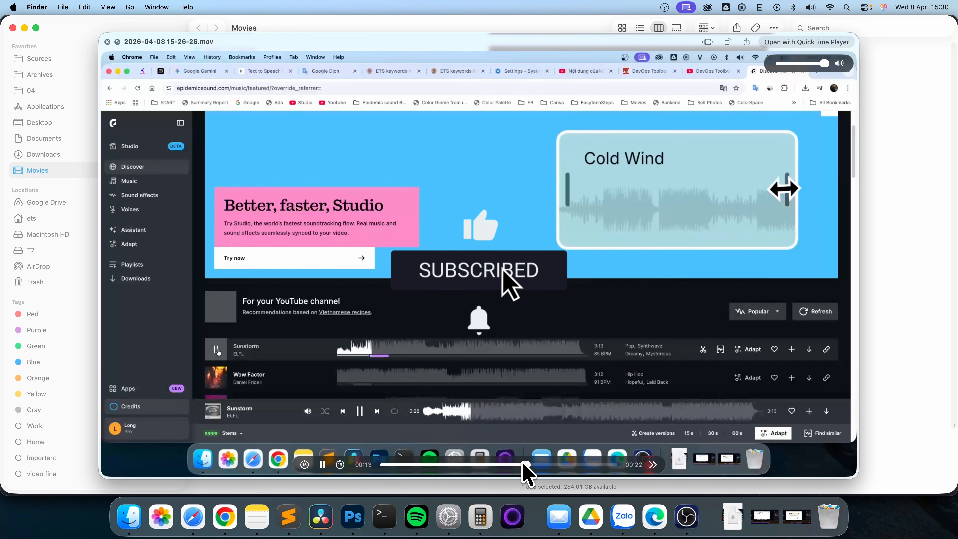